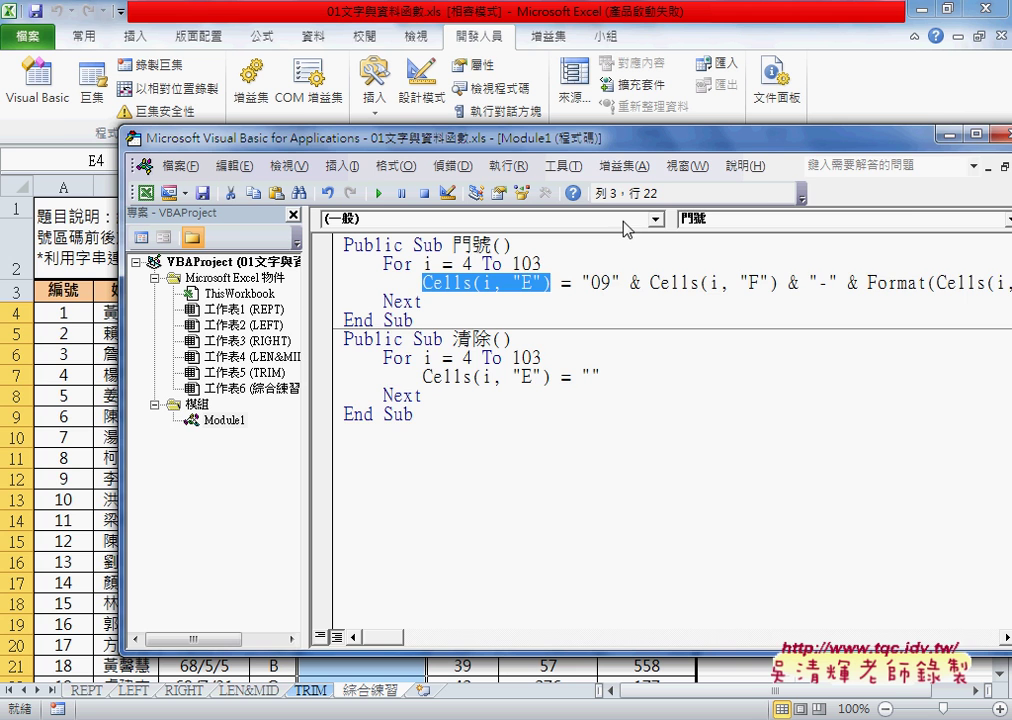
# Step: Shift the macro code window left, then return to the worksheet with Alt+F11
pyautogui.moveTo(624, 141); pyautogui.dragTo(521, 141)
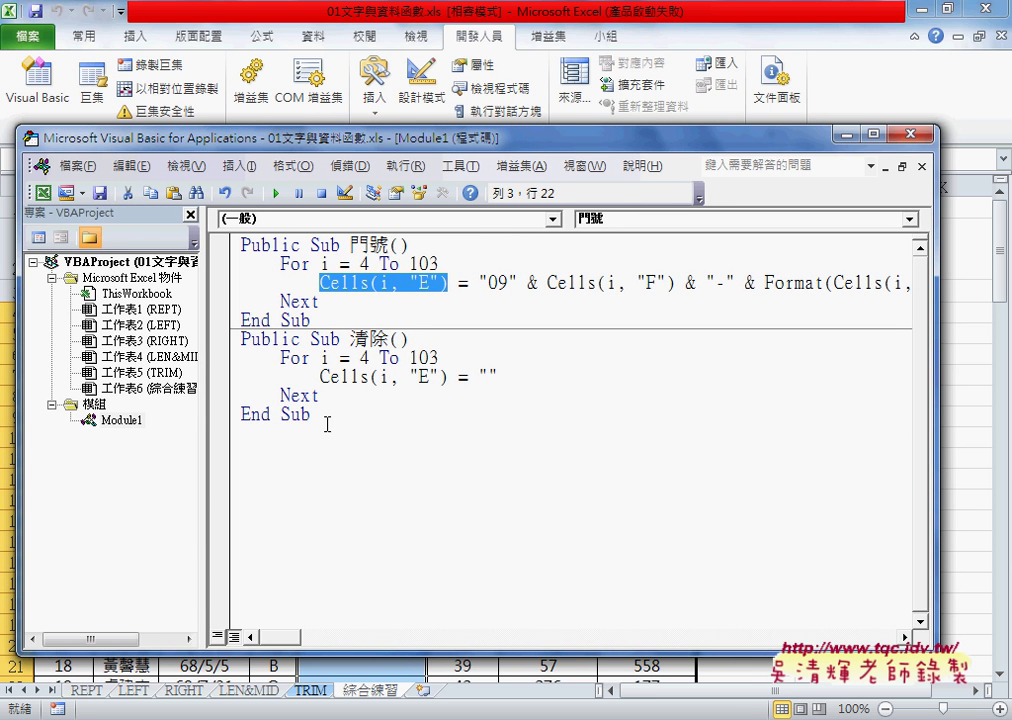
pyautogui.hotkey('alt', 'F11')
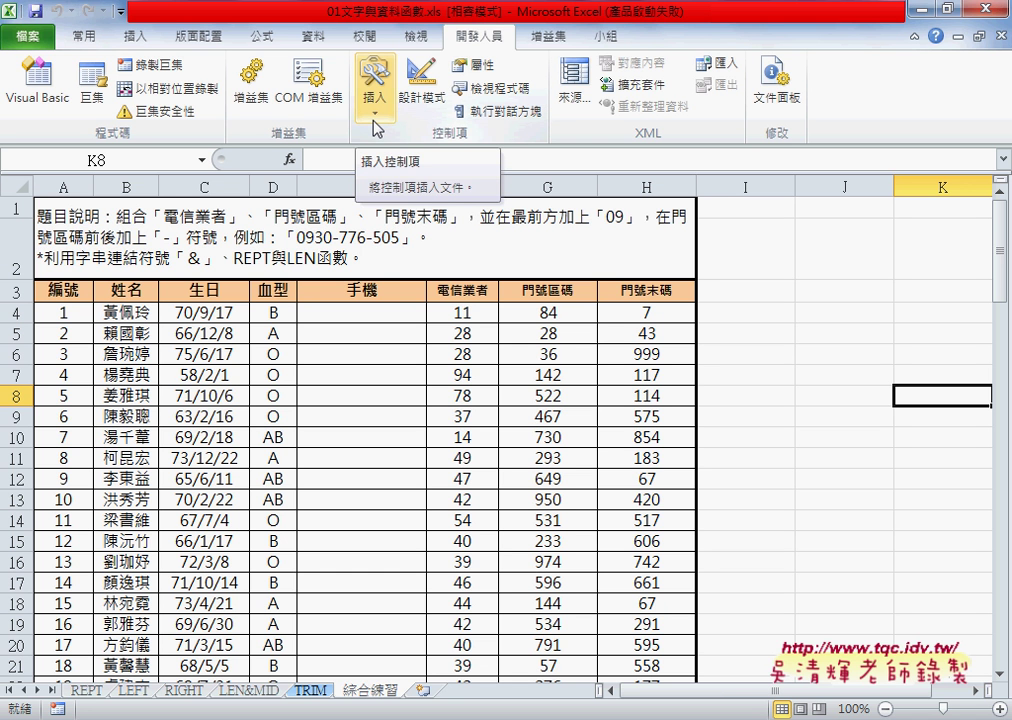
# Step: Choose Button (Form Control) from the Developer tab's Insert controls list
pyautogui.click(376, 115)
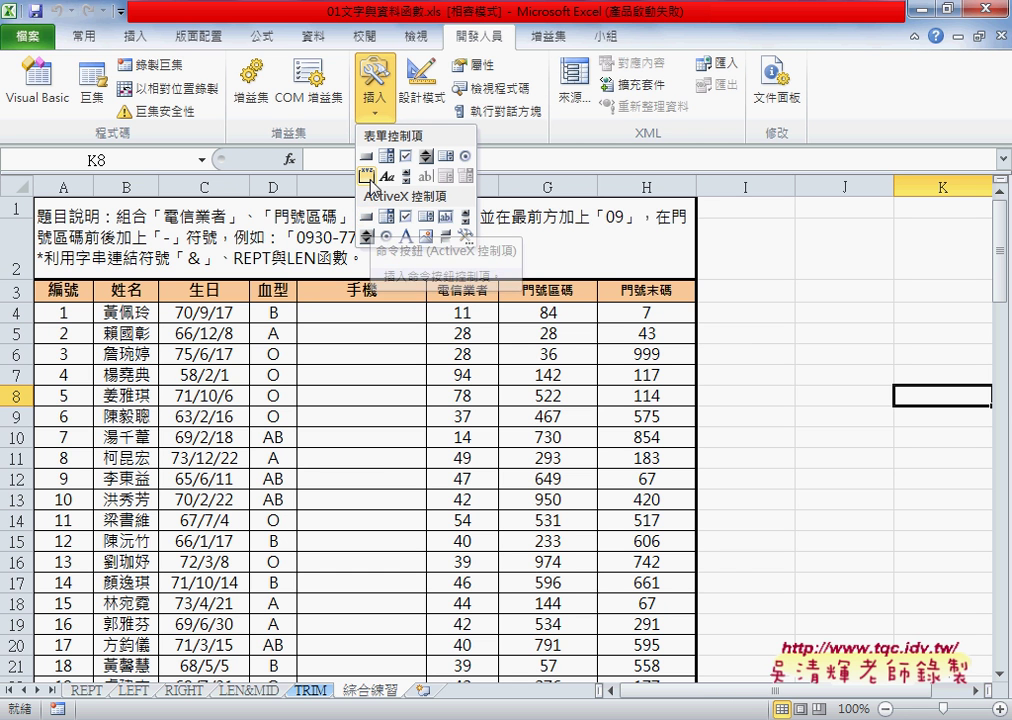
pyautogui.click(367, 158)
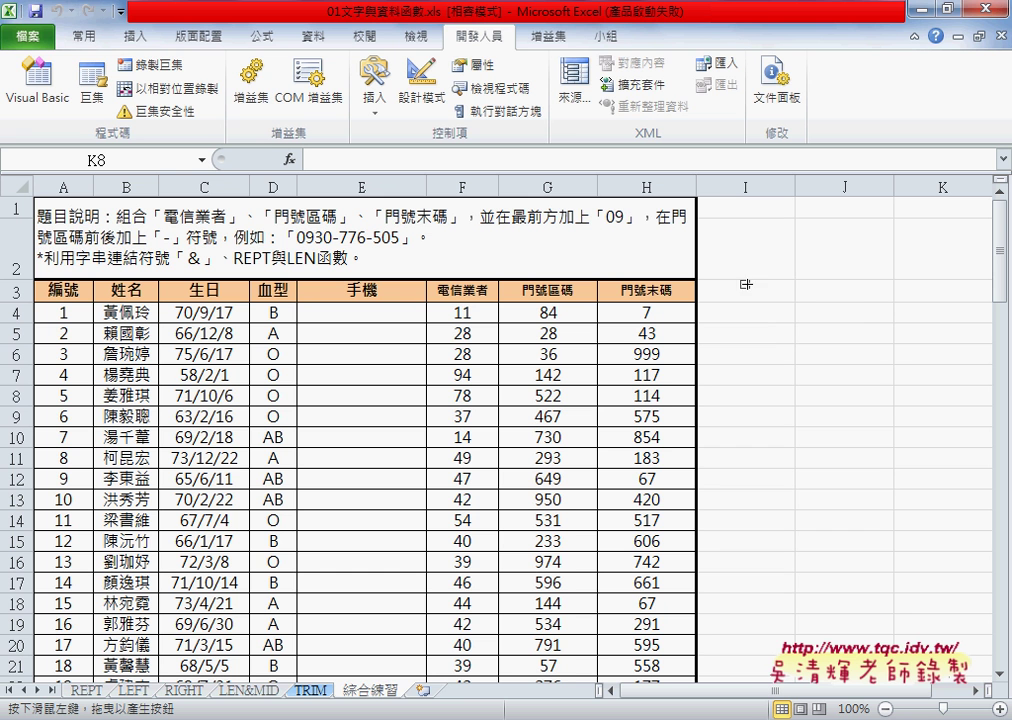
# Step: Draw a form button beside the table near I3:J3 and select the 門號 macro for it
pyautogui.moveTo(740, 281); pyautogui.dragTo(863, 313)
pyautogui.moveTo(863, 313); pyautogui.dragTo(852, 313)
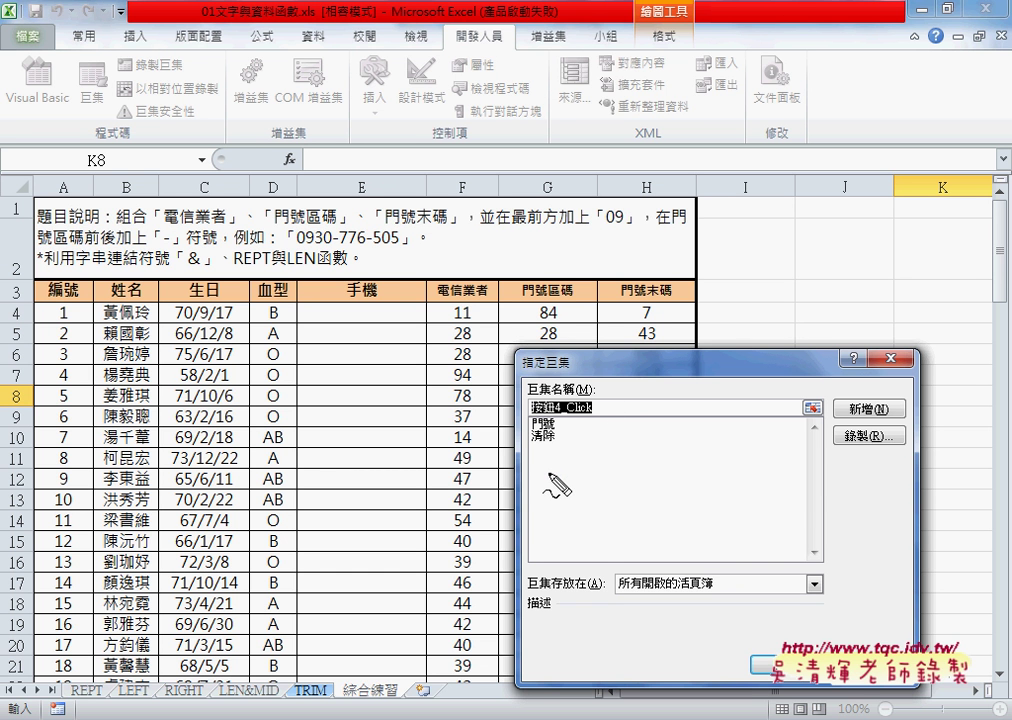
pyautogui.moveTo(556, 412)
pyautogui.mouseDown()
pyautogui.moveTo(516, 432)
pyautogui.moveTo(552, 414)
pyautogui.mouseUp()
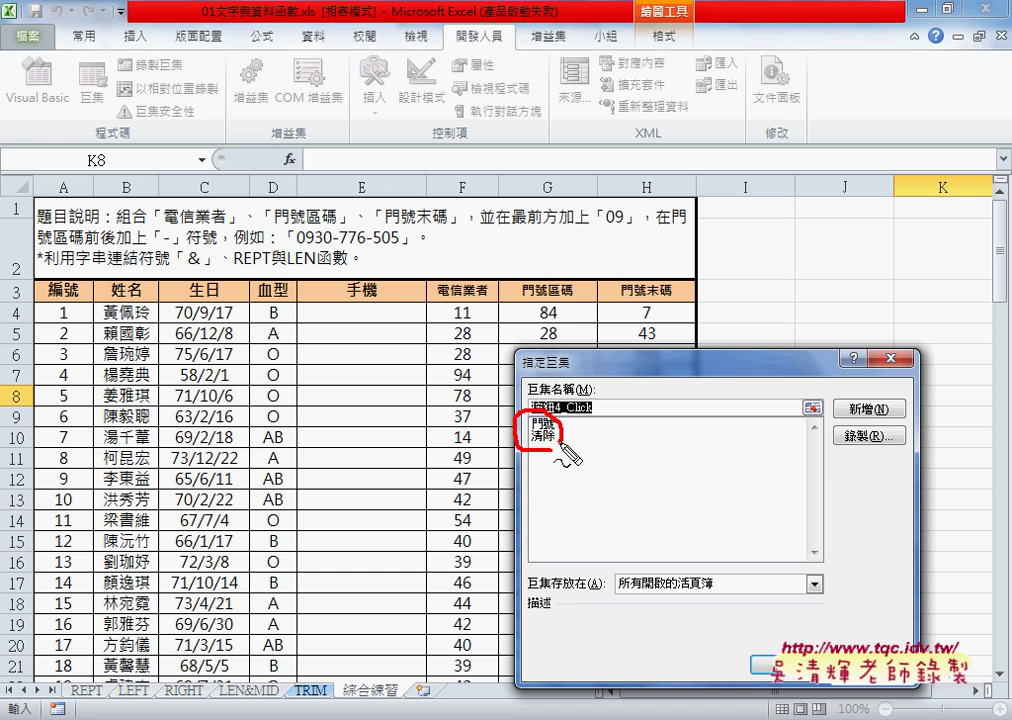
pyautogui.moveTo(450, 451)
pyautogui.mouseDown()
pyautogui.moveTo(512, 443)
pyautogui.moveTo(500, 457)
pyautogui.moveTo(550, 430)
pyautogui.mouseUp()
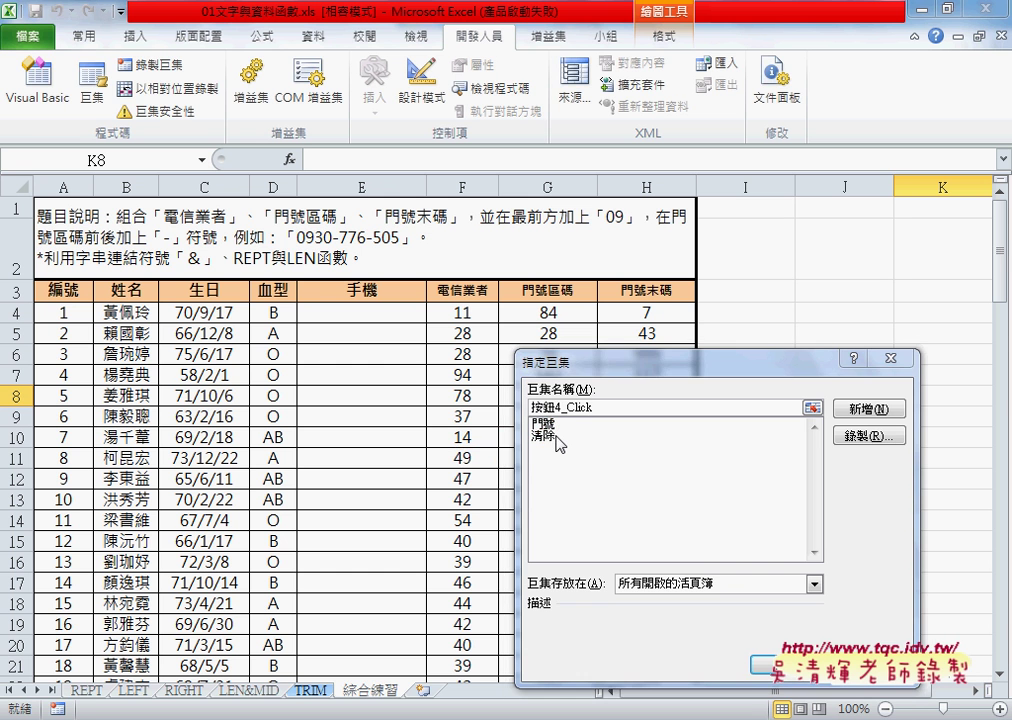
pyautogui.click(556, 427)
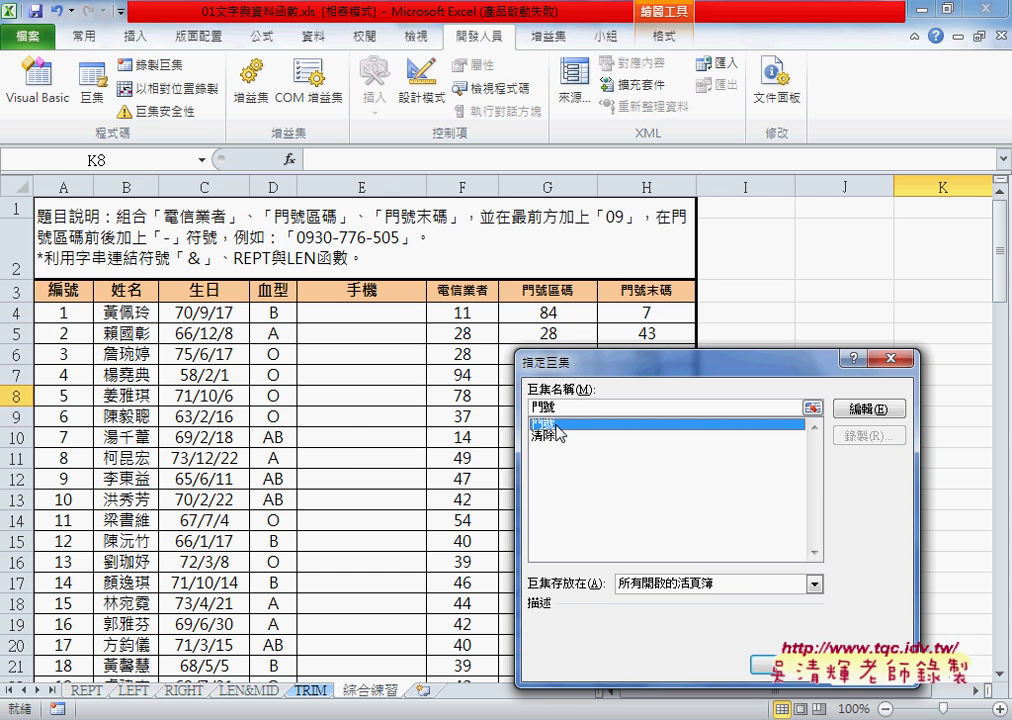
pyautogui.doubleClick(557, 428)
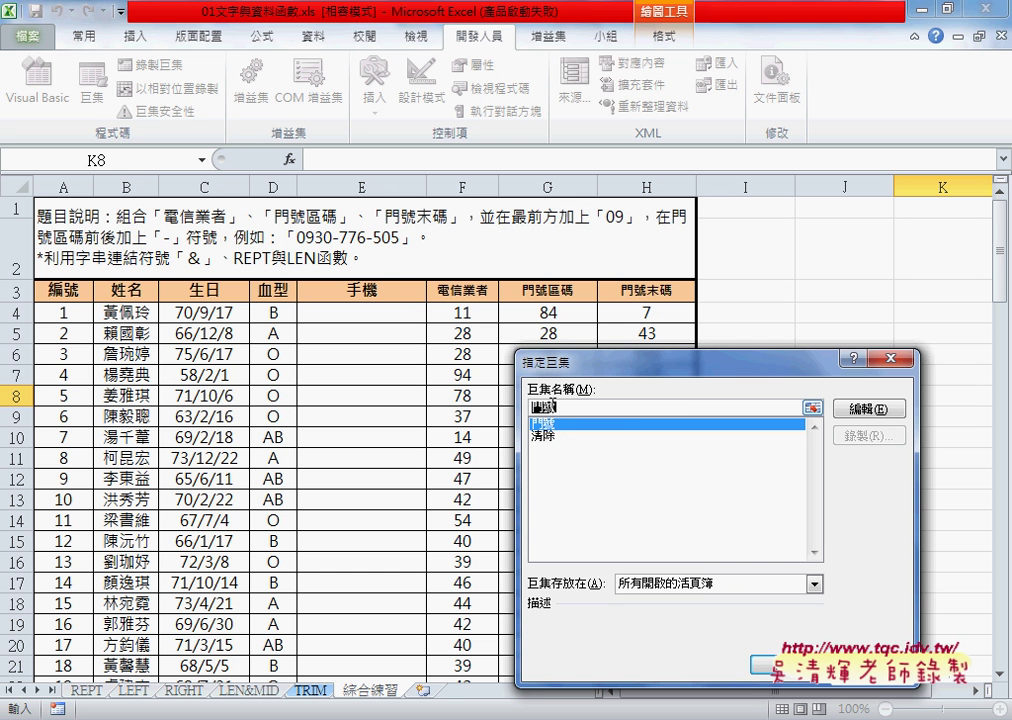
pyautogui.rightClick(551, 407)
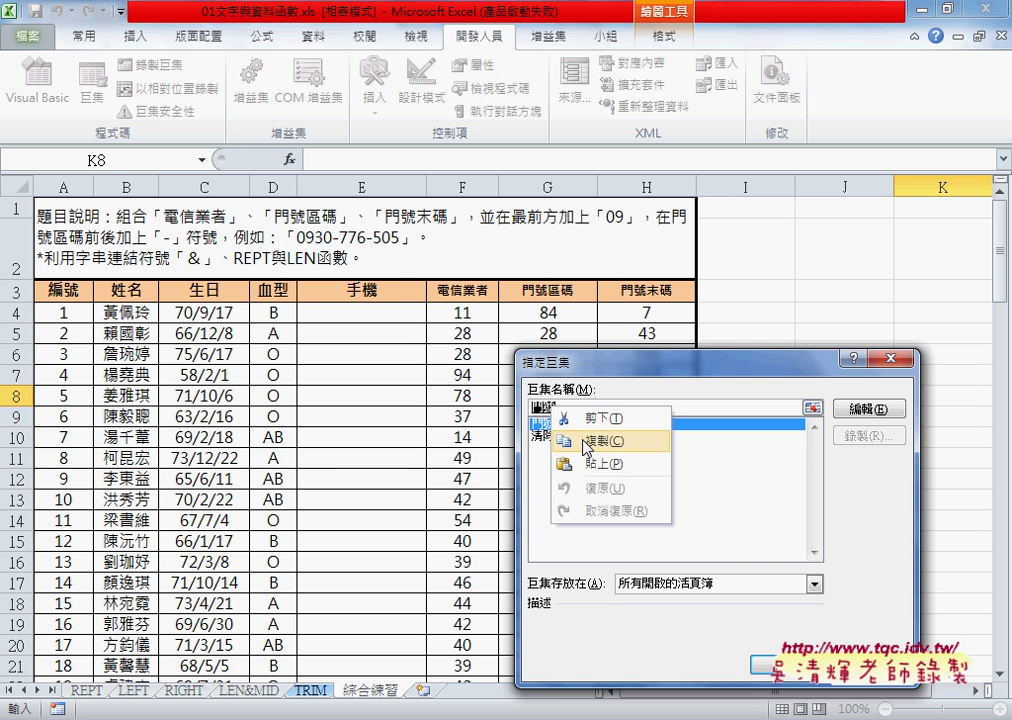
pyautogui.click(587, 441)
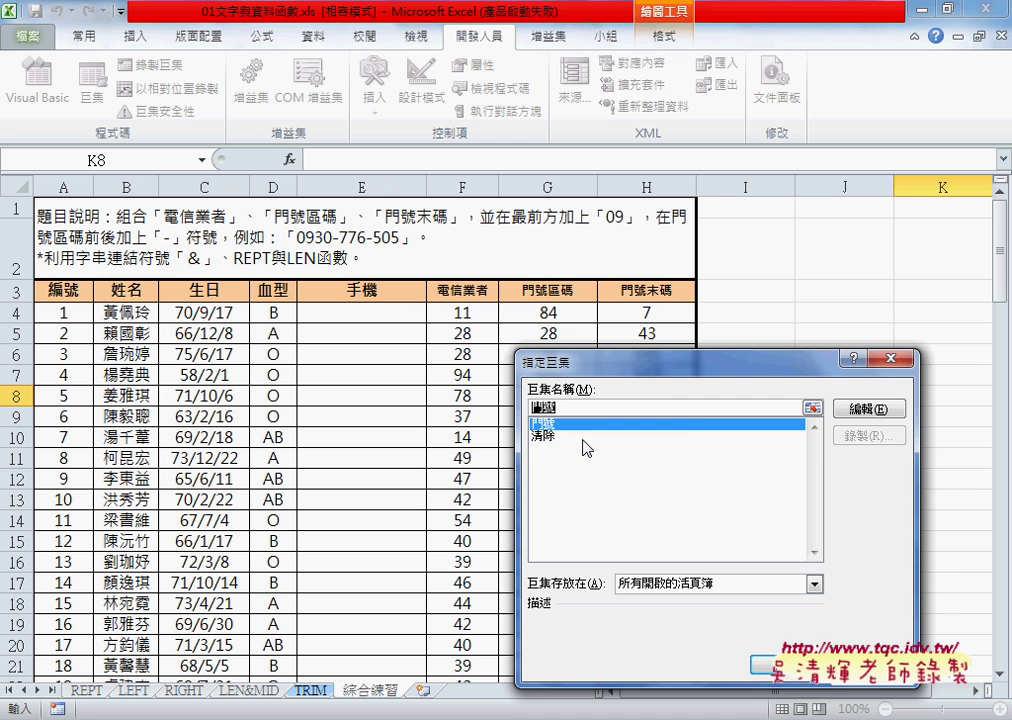
# Step: Confirm the 門號 macro, relabel the button 門號, and run it to fill the 手機 column
pyautogui.click(776, 665)
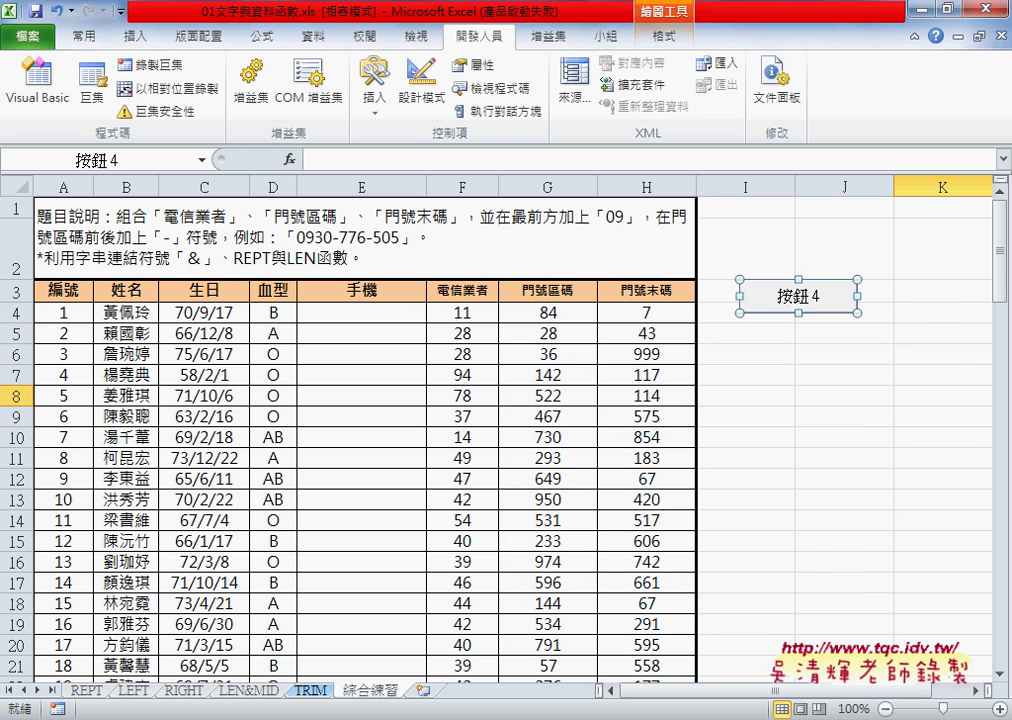
pyautogui.click(837, 298)
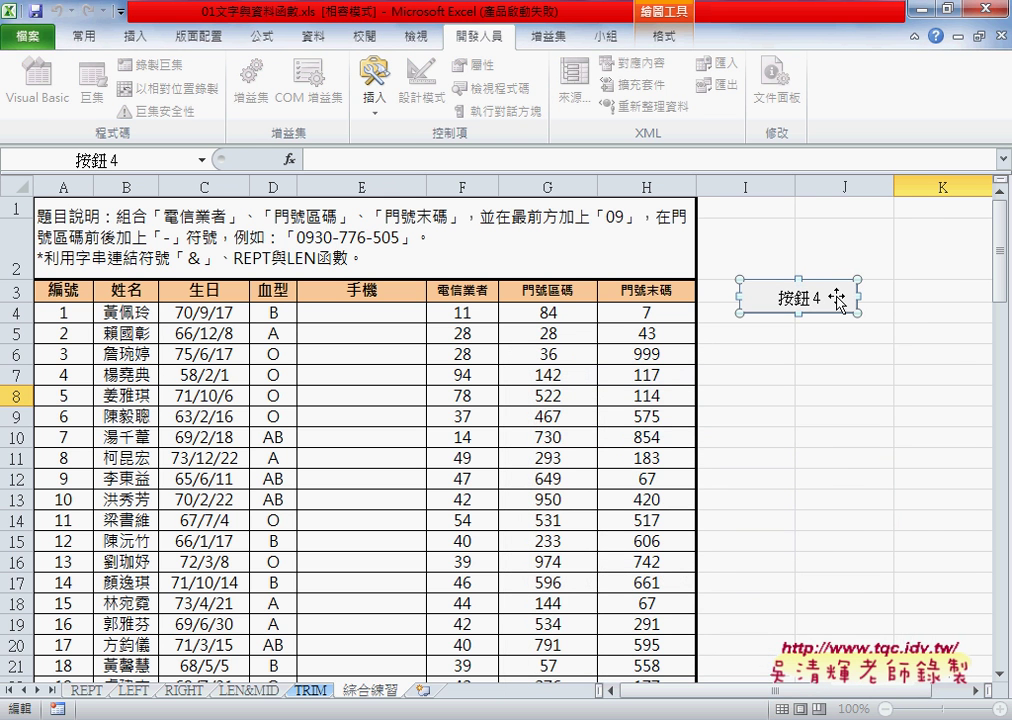
pyautogui.press('Delete')
pyautogui.press('Delete')
pyautogui.press('Delete')
pyautogui.press('Delete')
pyautogui.write('門號')
pyautogui.click(841, 368)
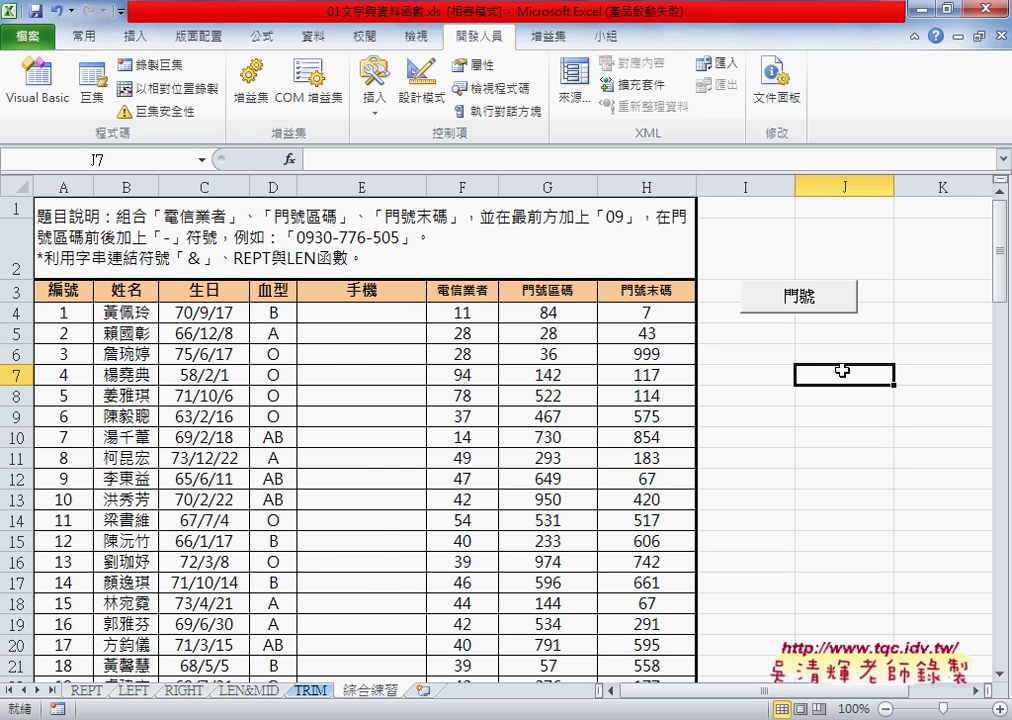
pyautogui.click(815, 300)
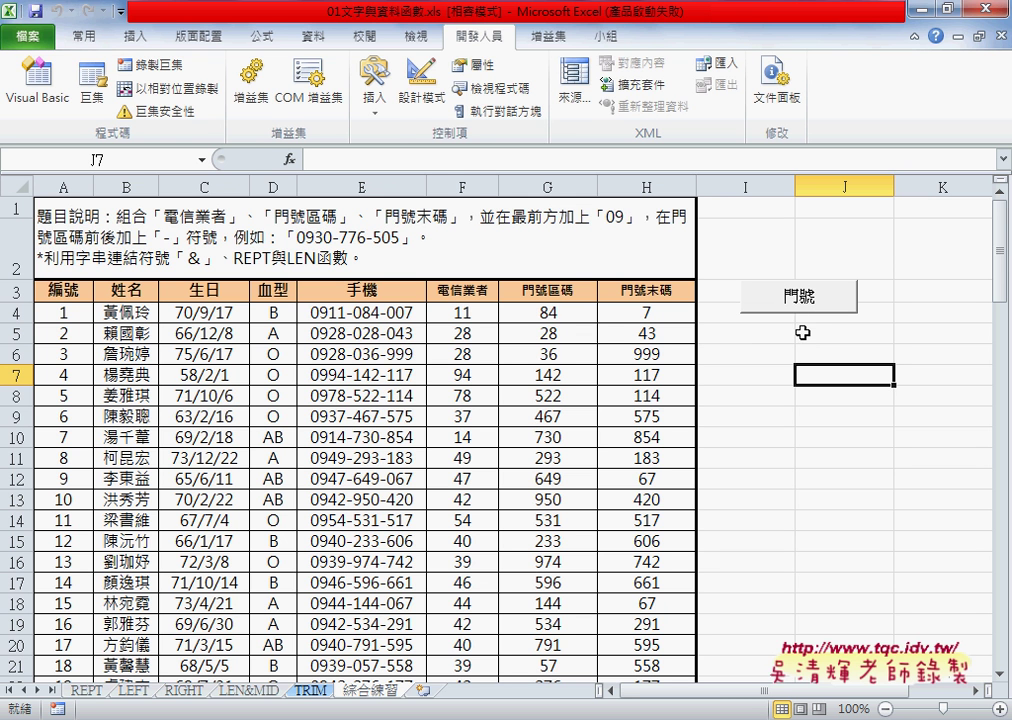
# Step: Draw a second form button below 門號 and assign it the 清除 macro
pyautogui.click(397, 120)
pyautogui.click(370, 160)
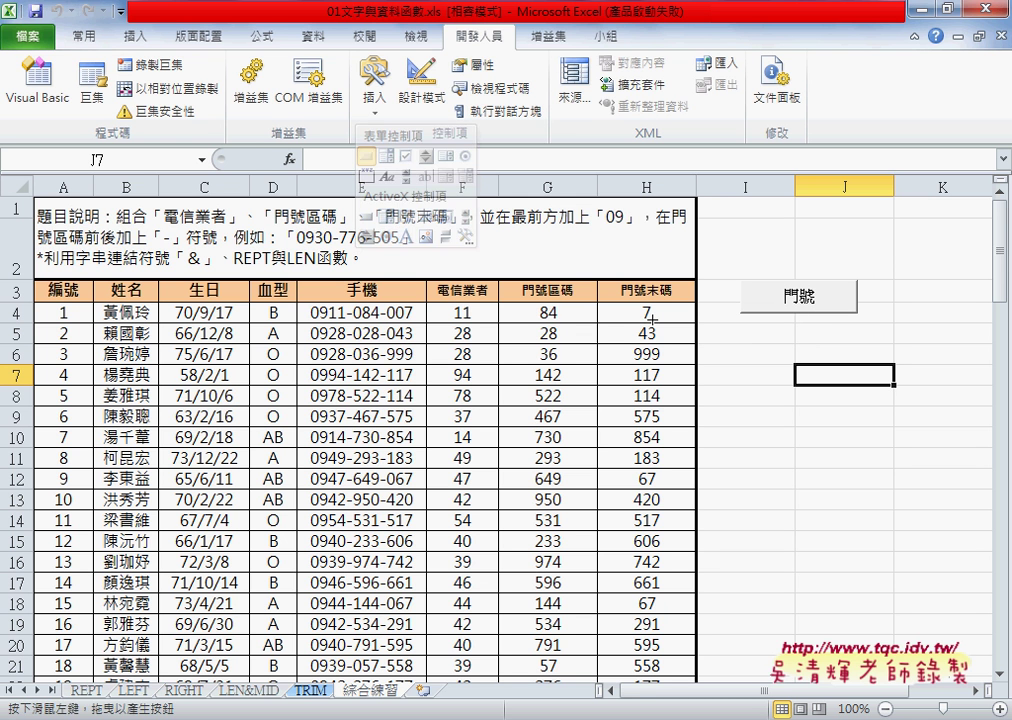
pyautogui.moveTo(740, 318)
pyautogui.mouseDown()
pyautogui.moveTo(883, 382)
pyautogui.moveTo(858, 355)
pyautogui.mouseUp()
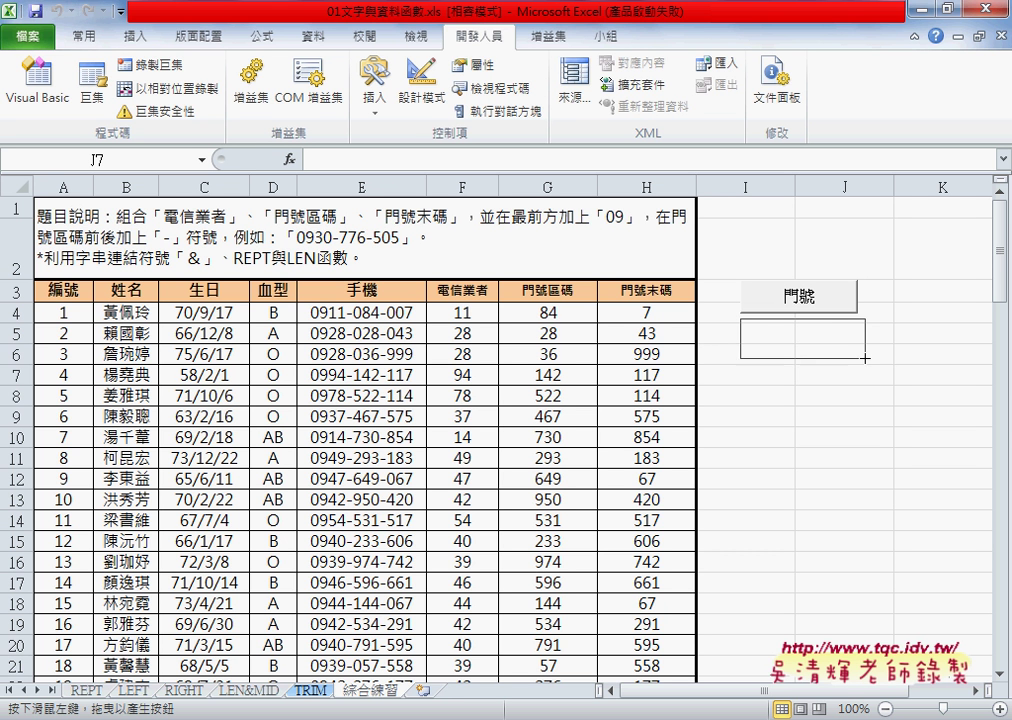
pyautogui.moveTo(858, 355)
pyautogui.mouseDown()
pyautogui.moveTo(878, 362)
pyautogui.moveTo(861, 350)
pyautogui.mouseUp()
pyautogui.click(571, 440)
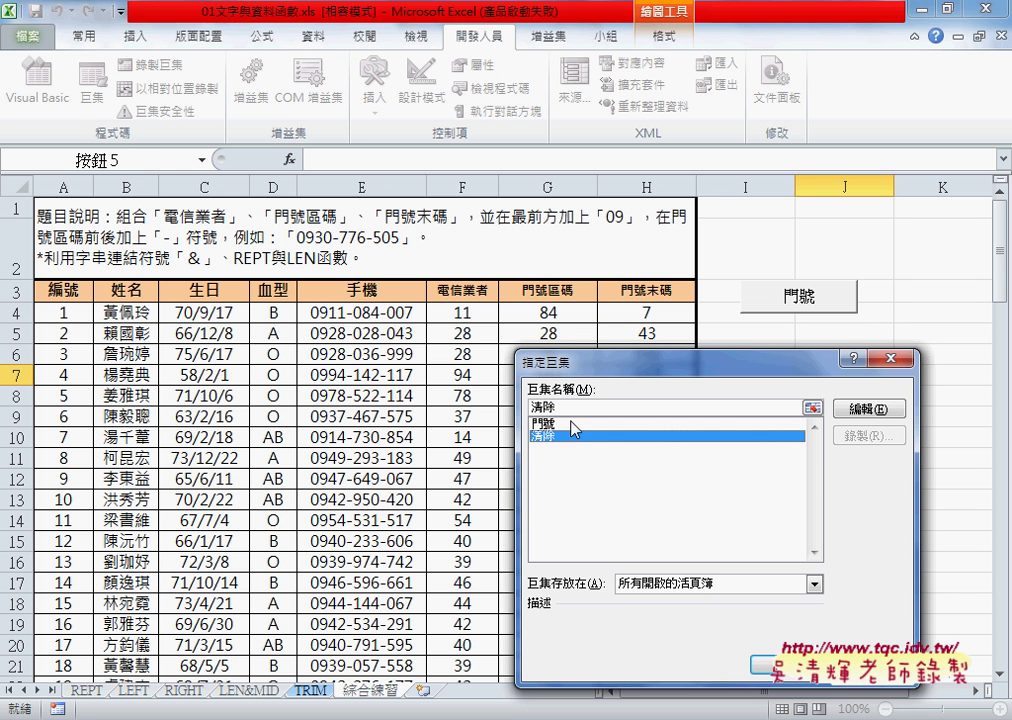
pyautogui.rightClick(541, 412)
pyautogui.click(568, 425)
pyautogui.click(785, 665)
# Step: Relabel the second button 清除 and resize it to match the 門號 button
pyautogui.click(783, 343)
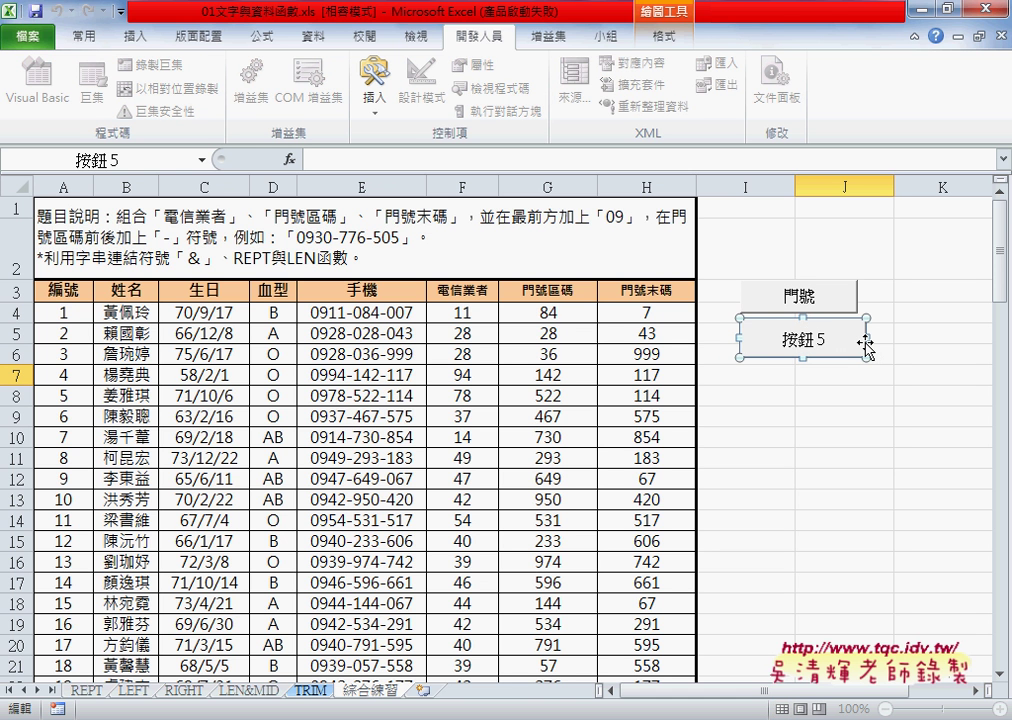
pyautogui.press('Delete')
pyautogui.press('Delete')
pyautogui.press('Delete')
pyautogui.press('Delete')
pyautogui.write('清除')
pyautogui.click(983, 458)
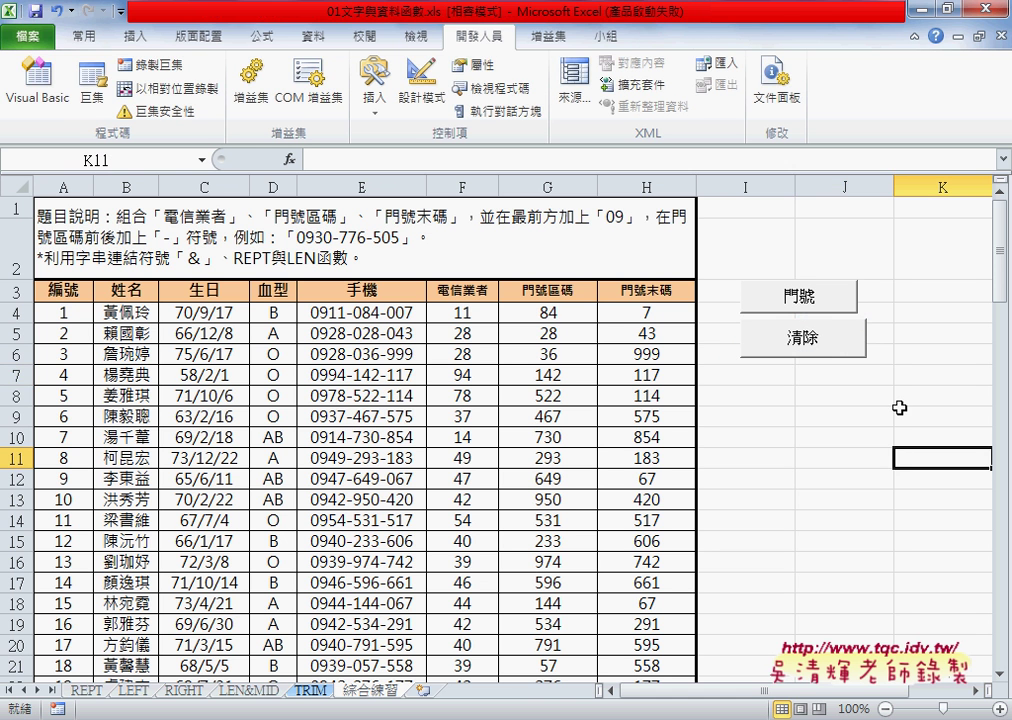
pyautogui.rightClick(845, 354)
pyautogui.press('Escape')
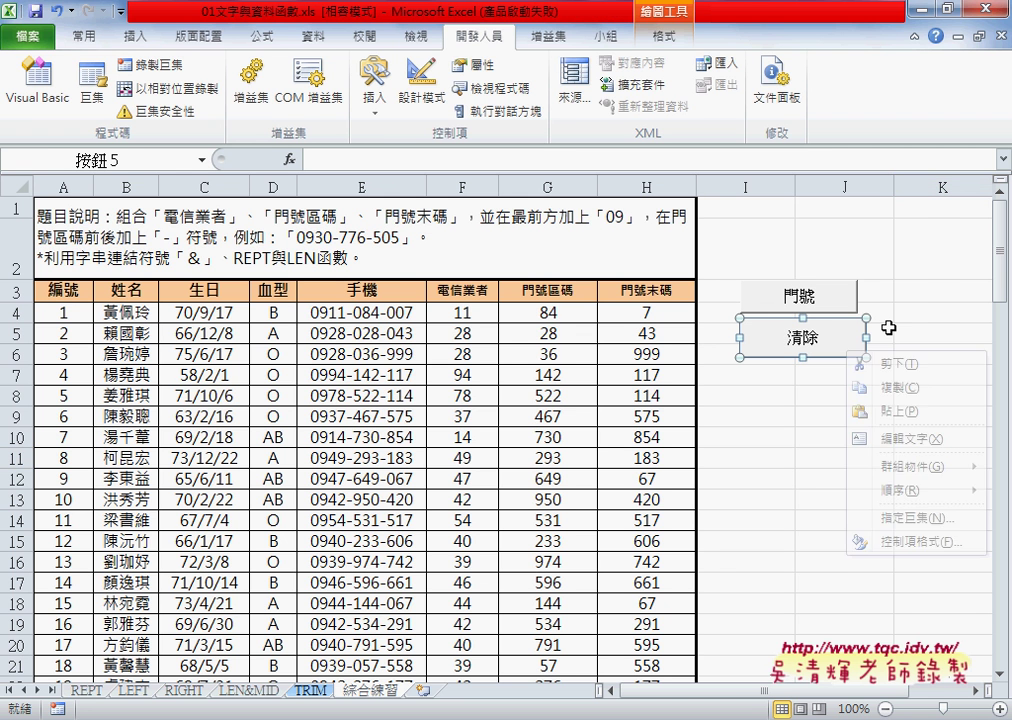
pyautogui.moveTo(866, 355); pyautogui.dragTo(855, 338)
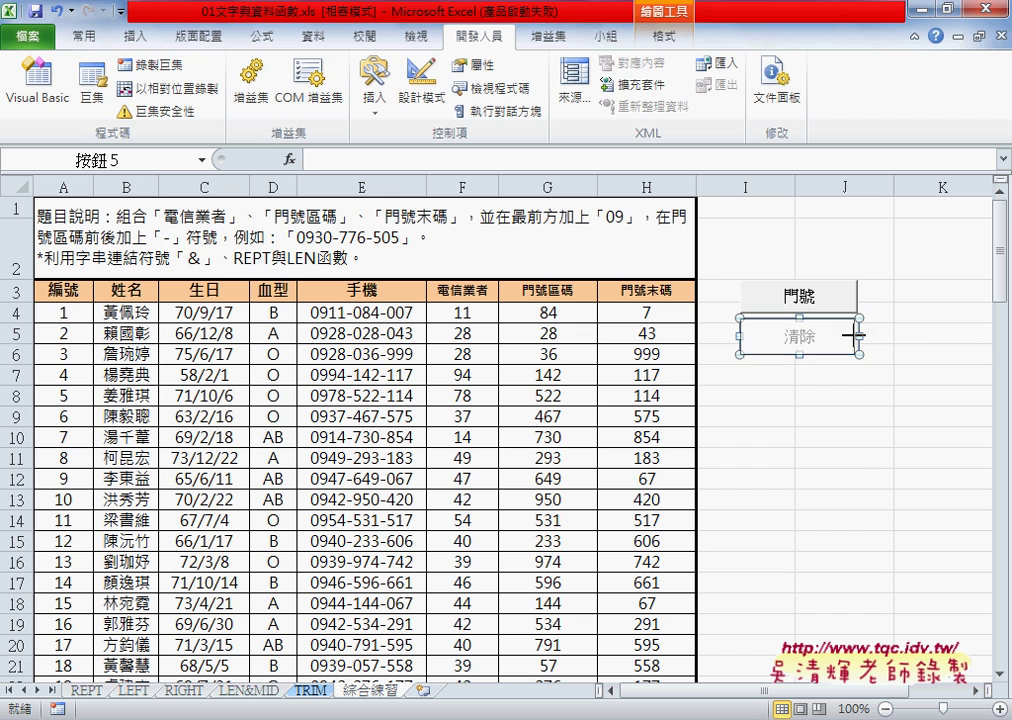
pyautogui.click(931, 378)
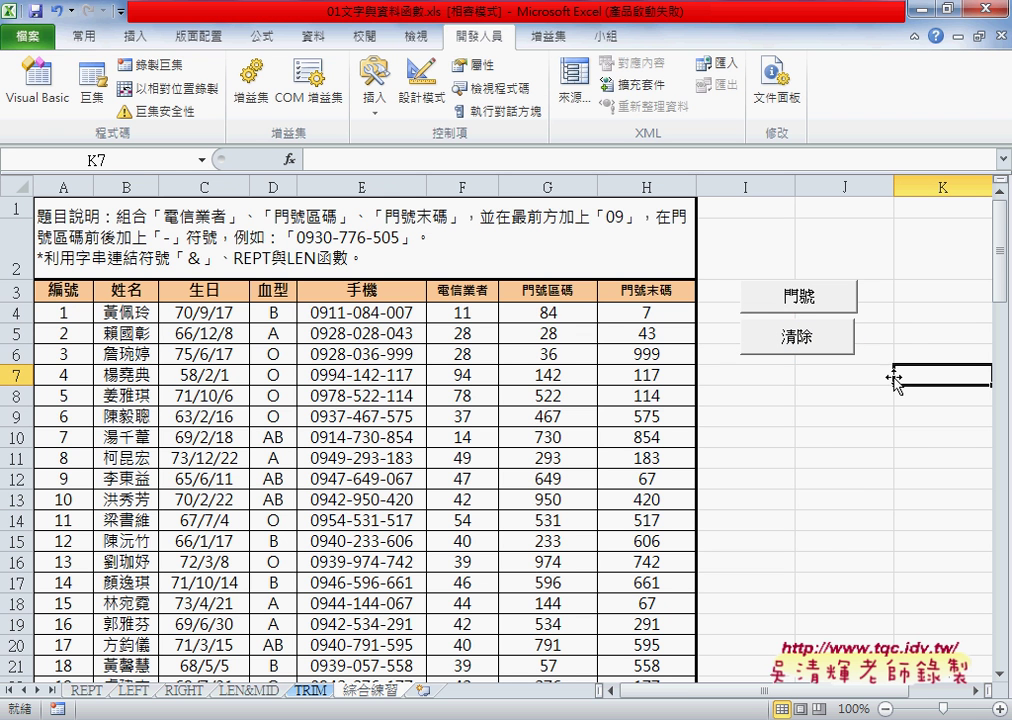
# Step: Delete the 清除 button, then copy the 門號 button and pick cell I7 for pasting
pyautogui.rightClick(850, 346)
pyautogui.press('Escape')
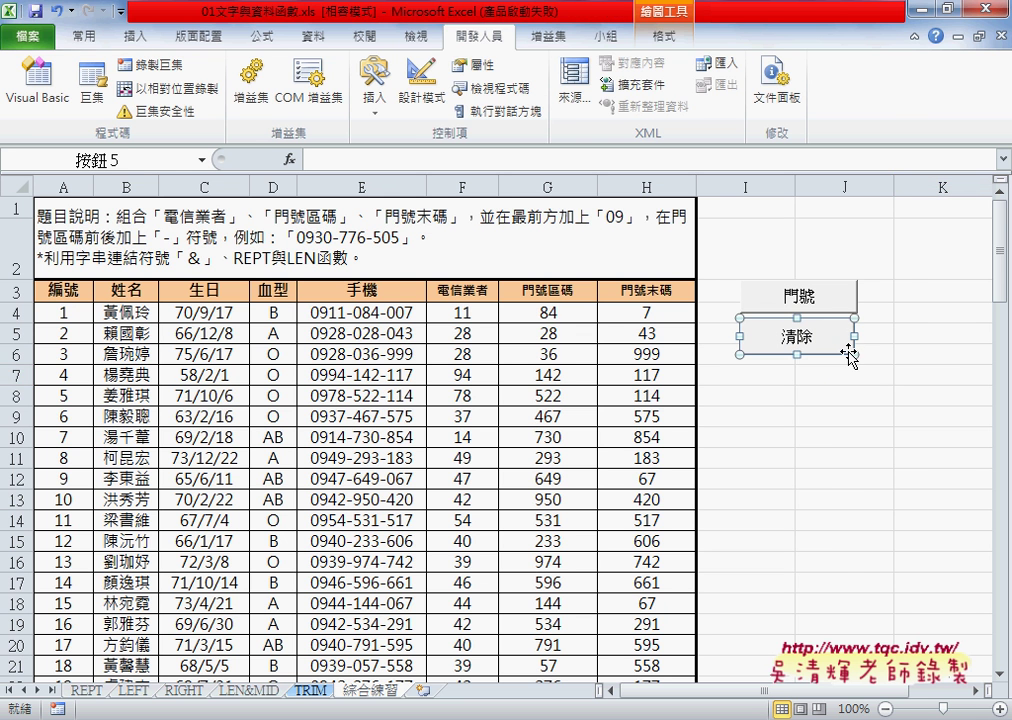
pyautogui.moveTo(854, 355); pyautogui.dragTo(860, 360)
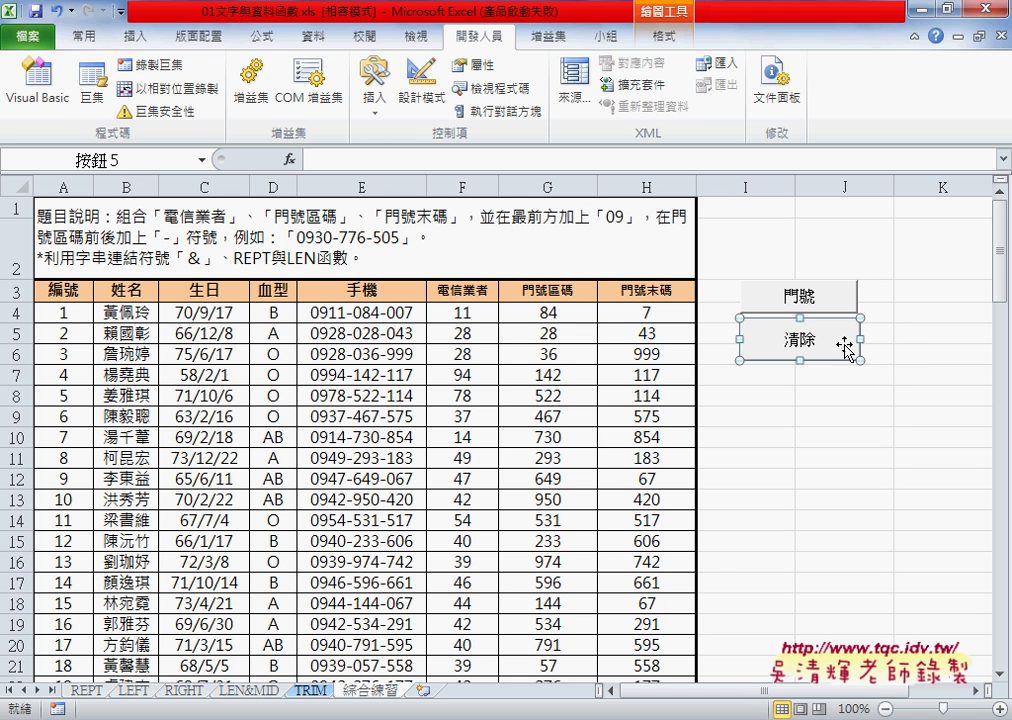
pyautogui.press('Delete')
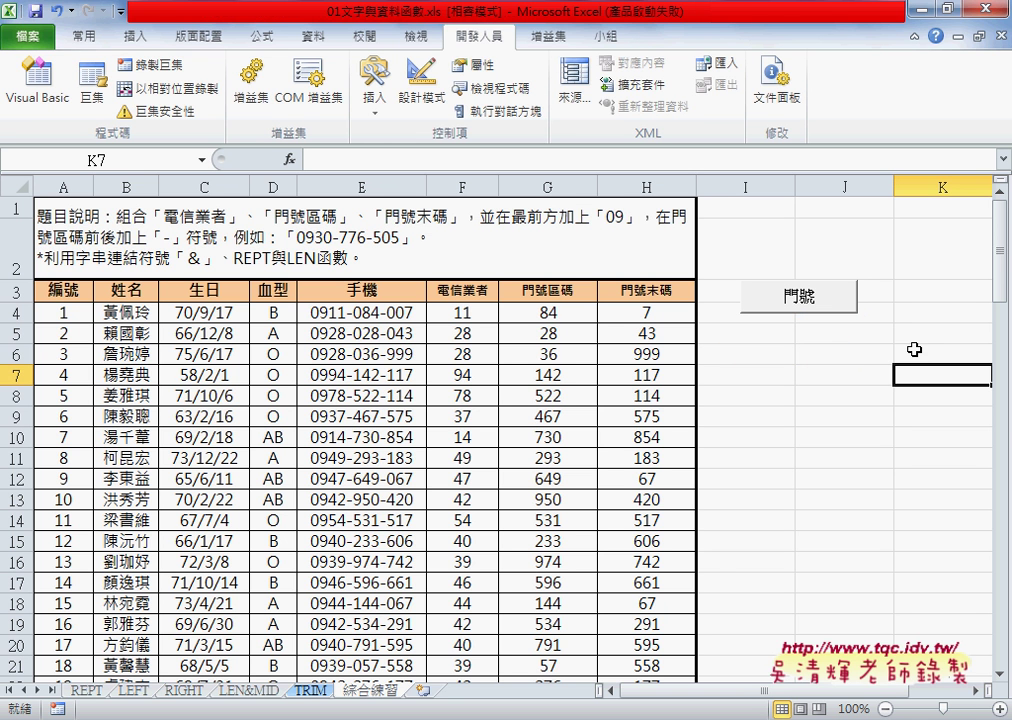
pyautogui.rightClick(829, 312)
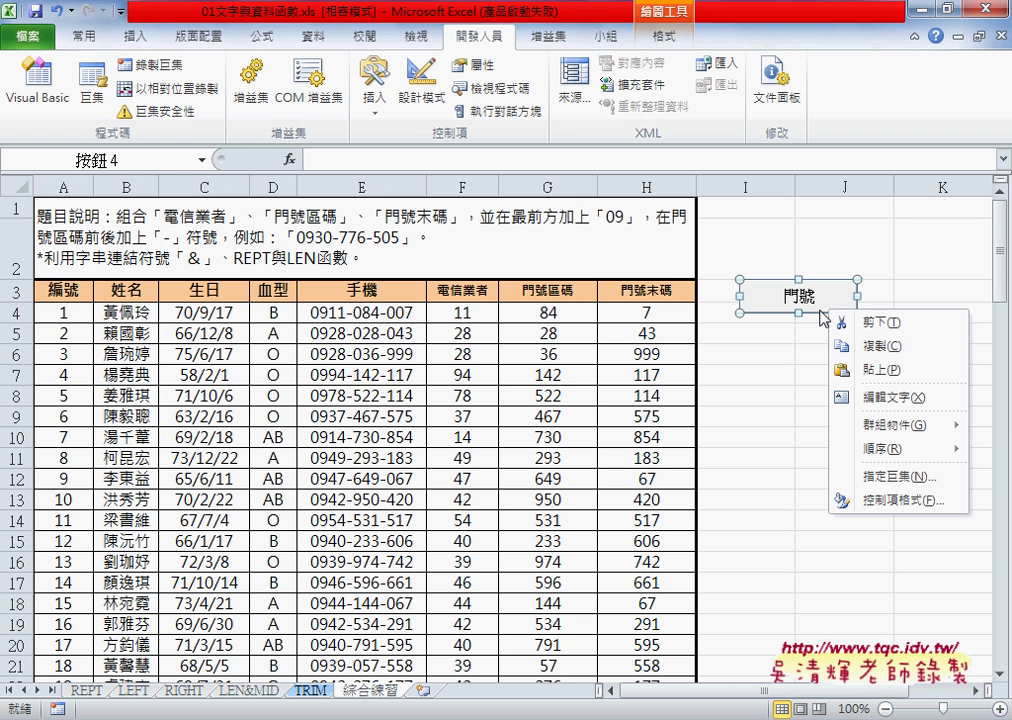
pyautogui.click(772, 372)
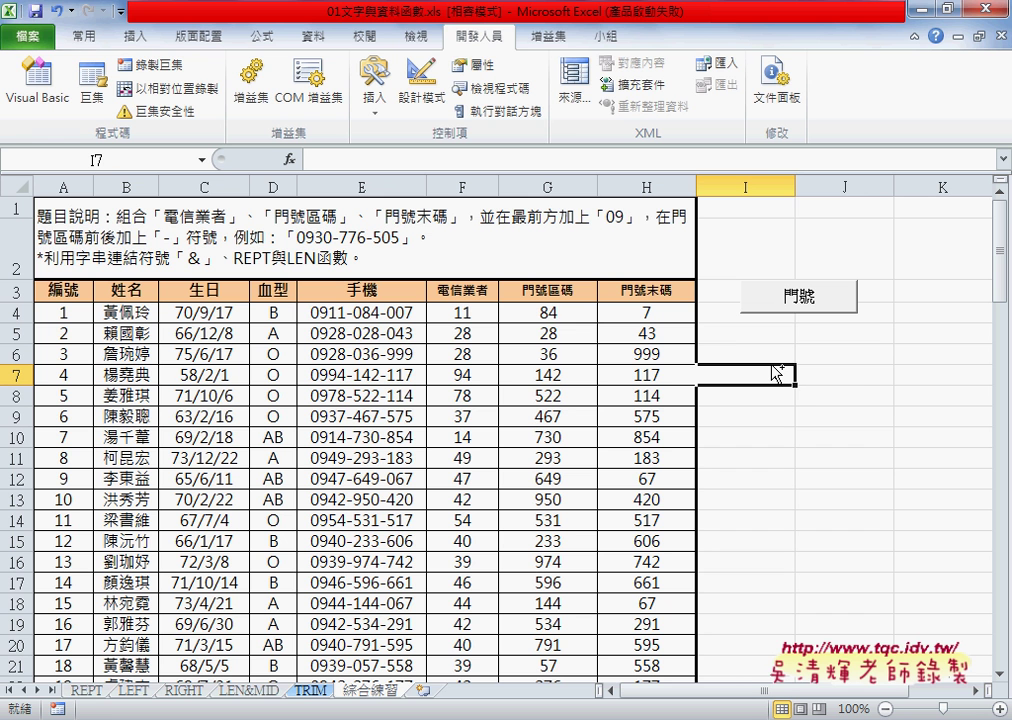
# Step: Paste a copy of the 門號 button just below it and assign it the 清除 macro
pyautogui.hotkey('ctrl', 'v')
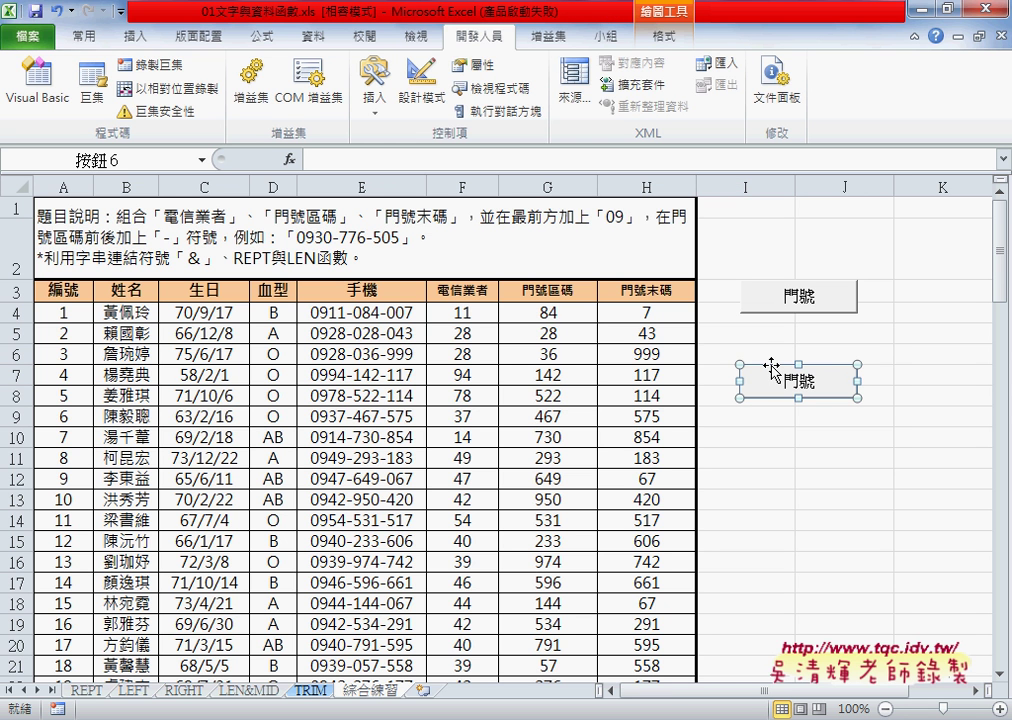
pyautogui.moveTo(772, 367); pyautogui.dragTo(773, 323)
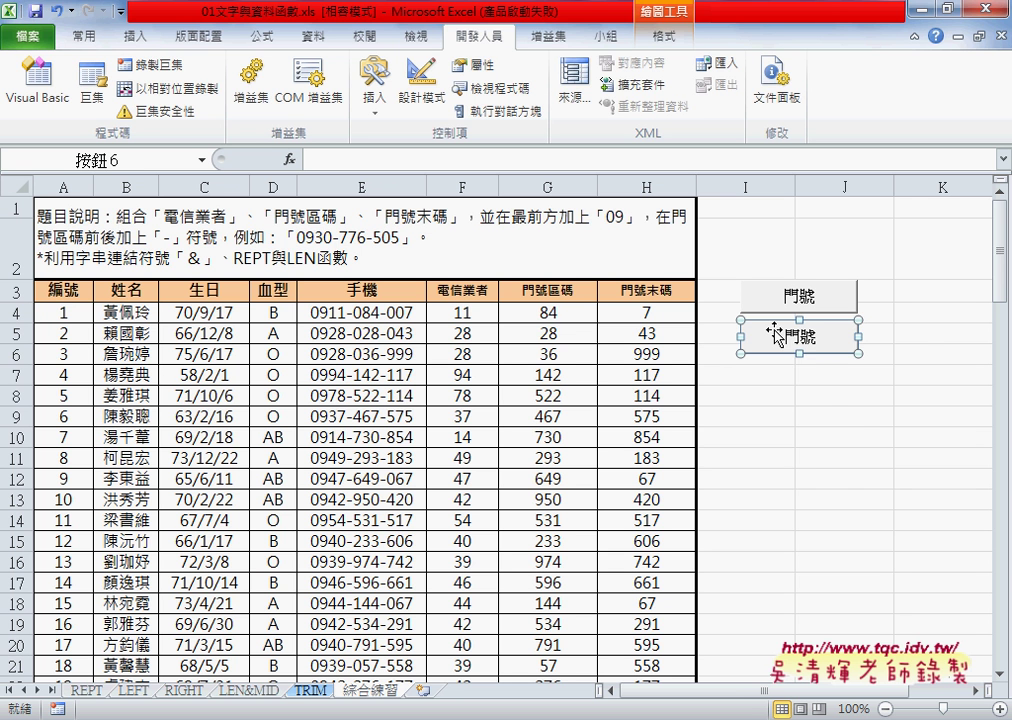
pyautogui.rightClick(788, 343)
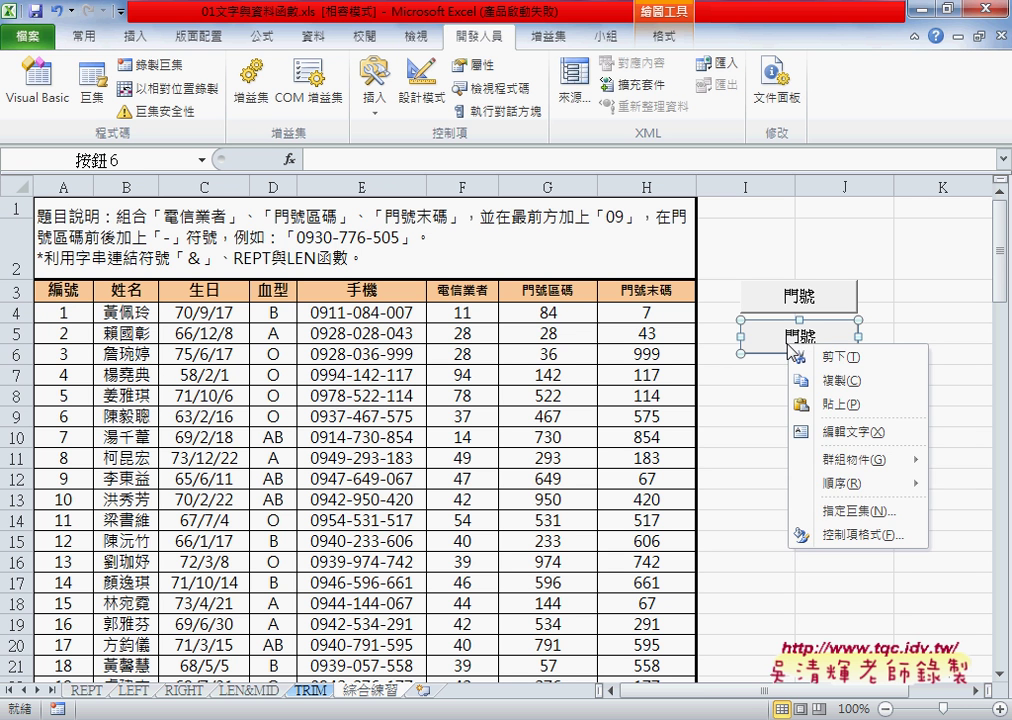
pyautogui.click(832, 510)
pyautogui.click(675, 416)
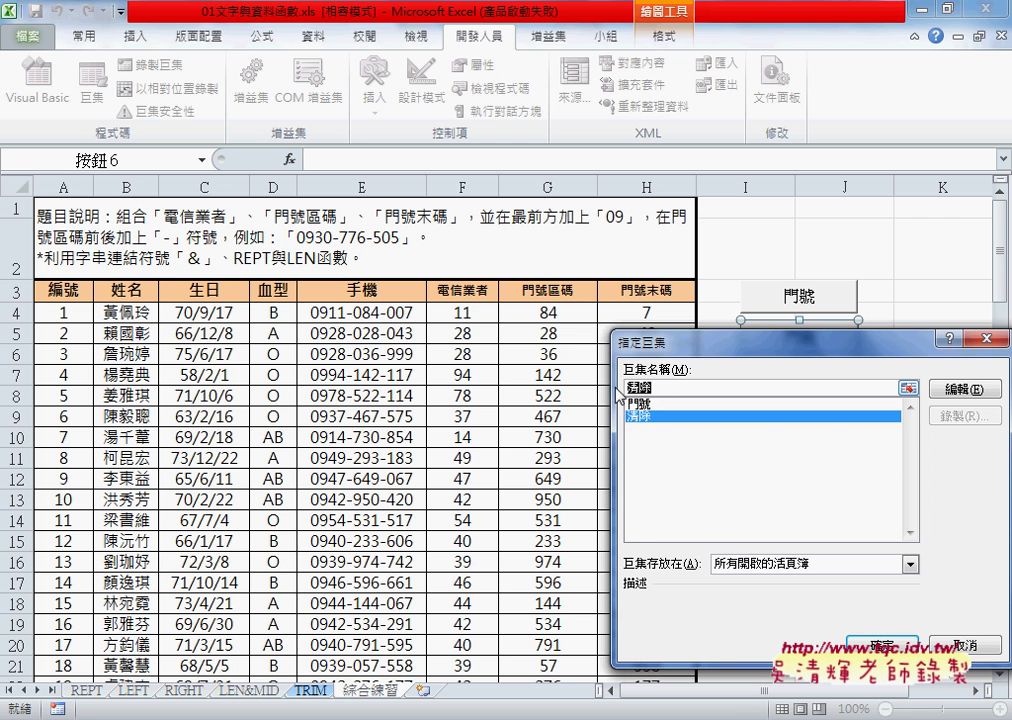
pyautogui.rightClick(760, 387)
pyautogui.click(790, 420)
pyautogui.click(868, 645)
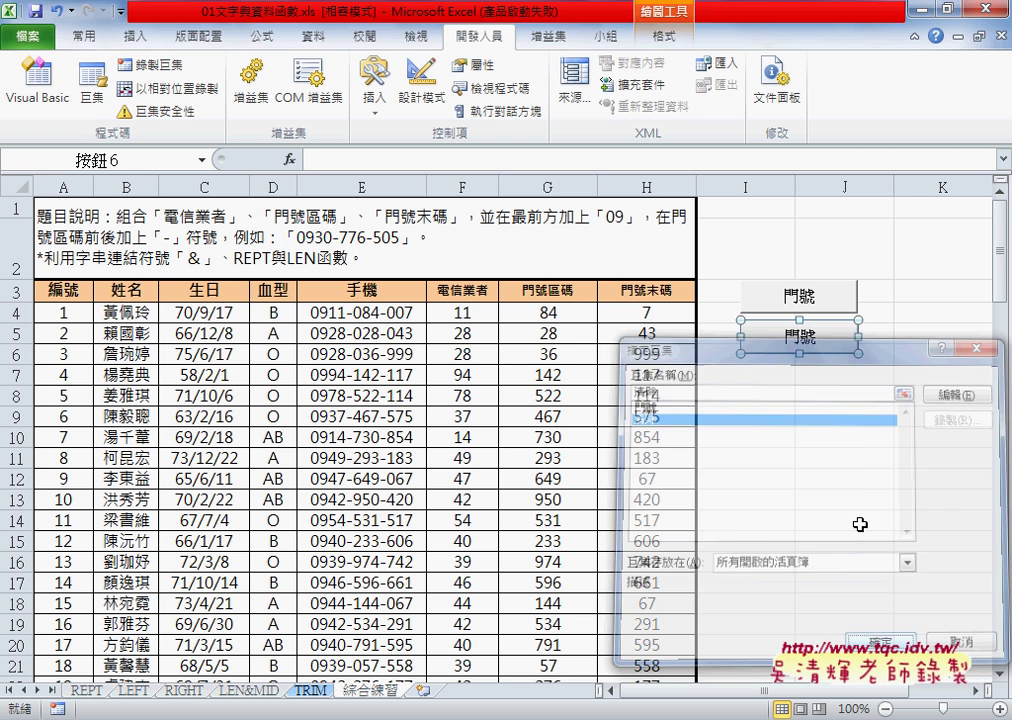
# Step: Change the copied button's caption to 清除
pyautogui.moveTo(777, 339); pyautogui.dragTo(783, 336)
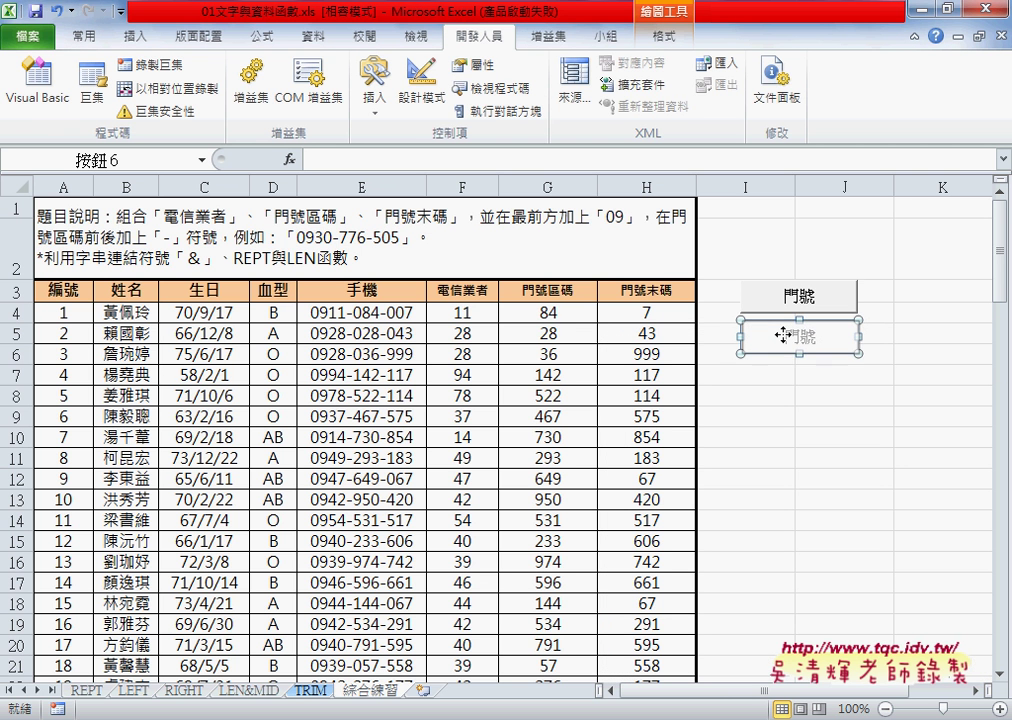
pyautogui.click(800, 337)
pyautogui.press('BackSpace')
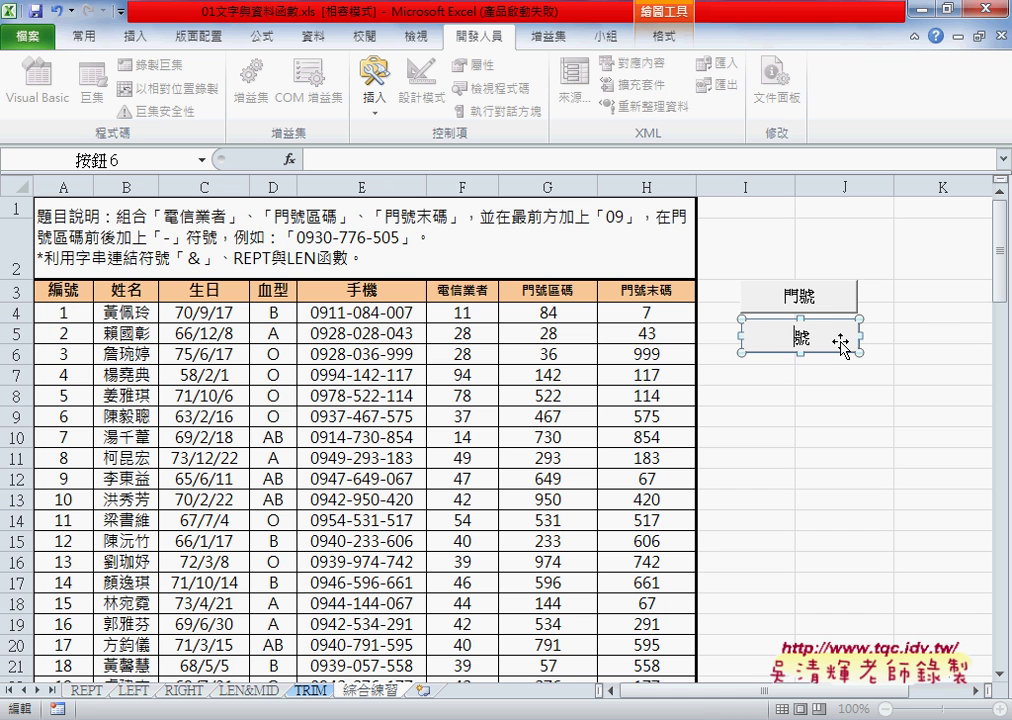
pyautogui.press('Delete')
pyautogui.write('清除')
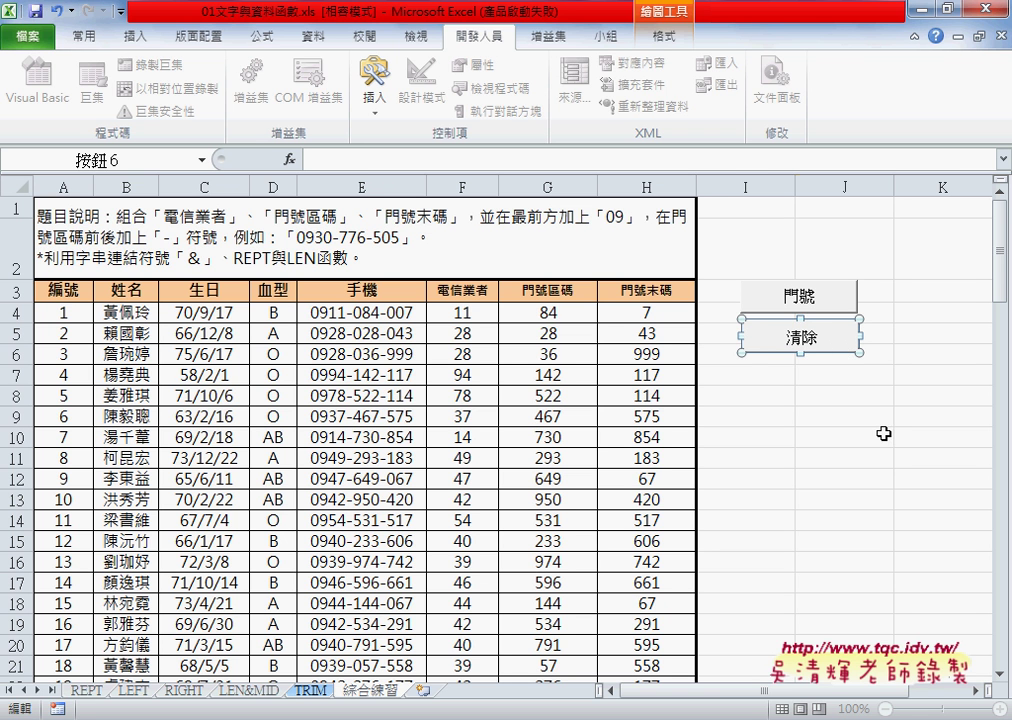
pyautogui.click(884, 434)
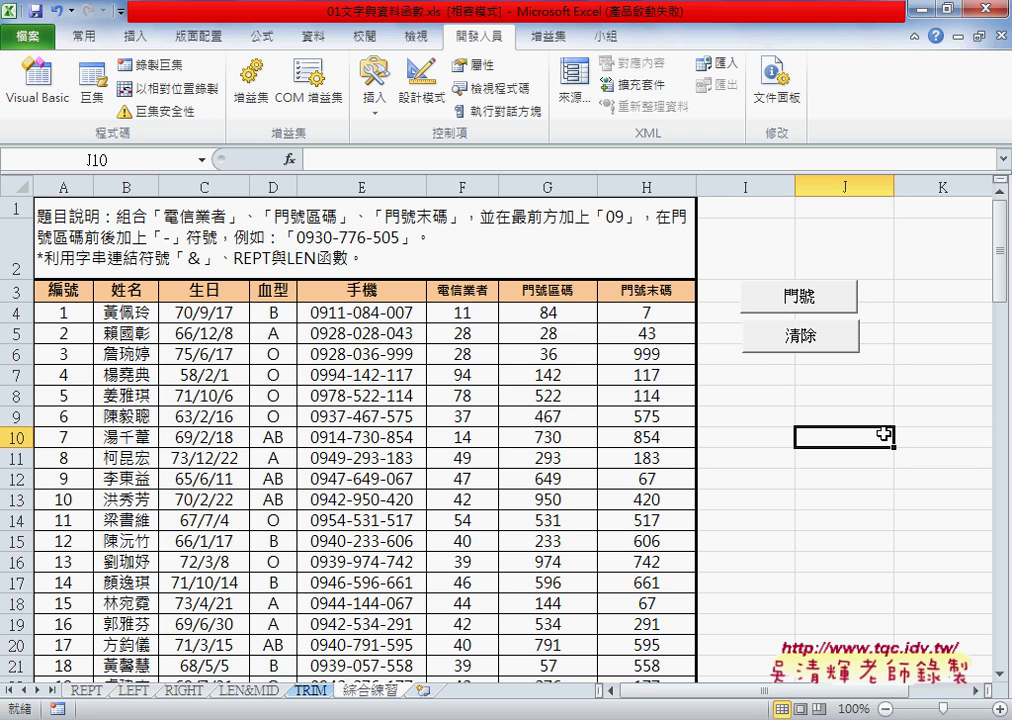
# Step: Enlarge the 清除 button, then select both the 門號 and 清除 buttons together
pyautogui.rightClick(840, 342)
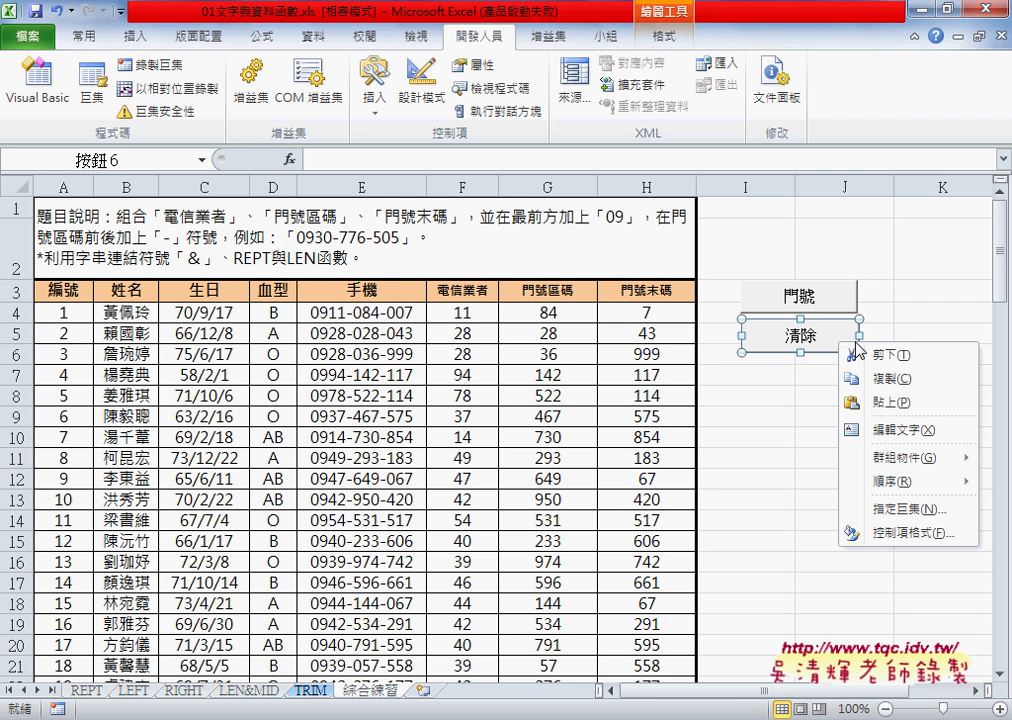
pyautogui.press('Escape')
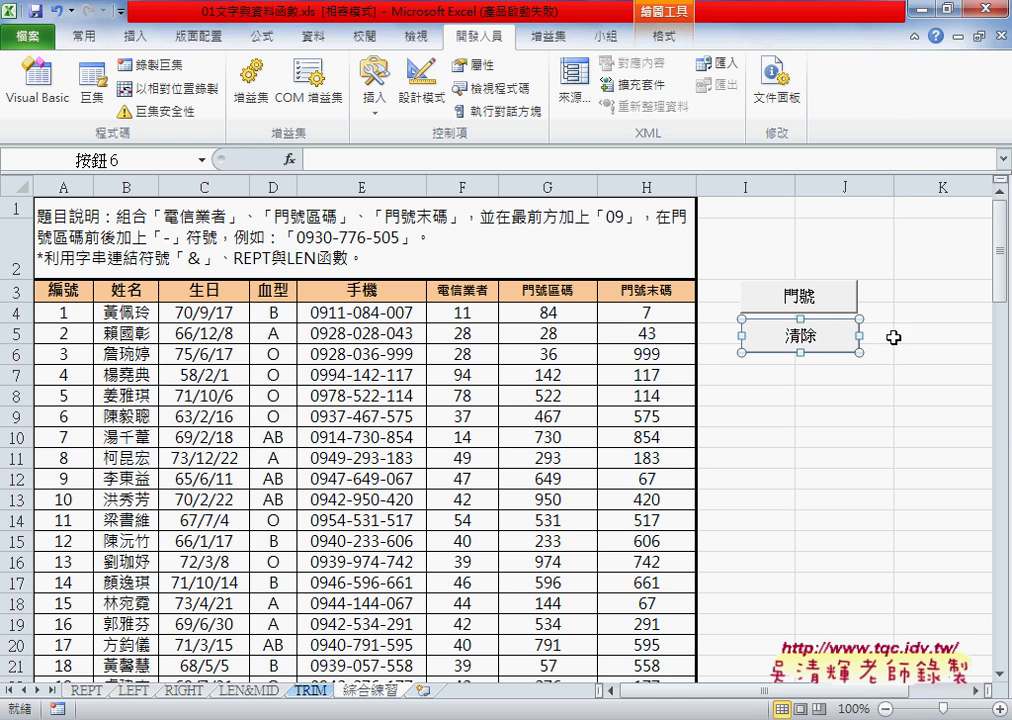
pyautogui.rightClick(834, 301)
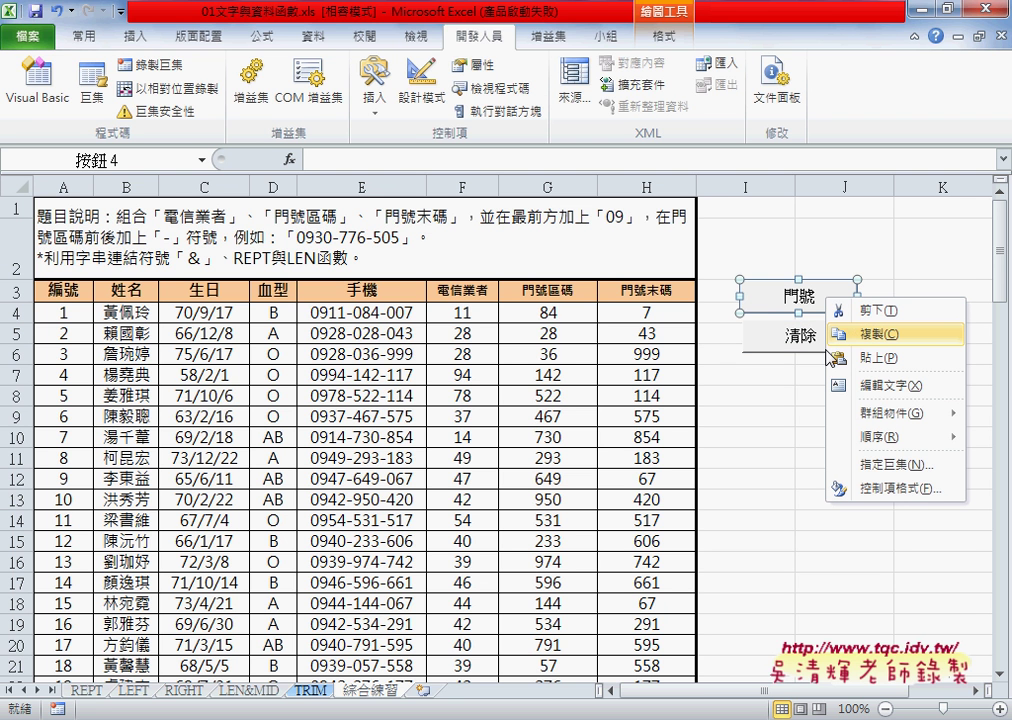
pyautogui.click(851, 335)
pyautogui.rightClick(837, 343)
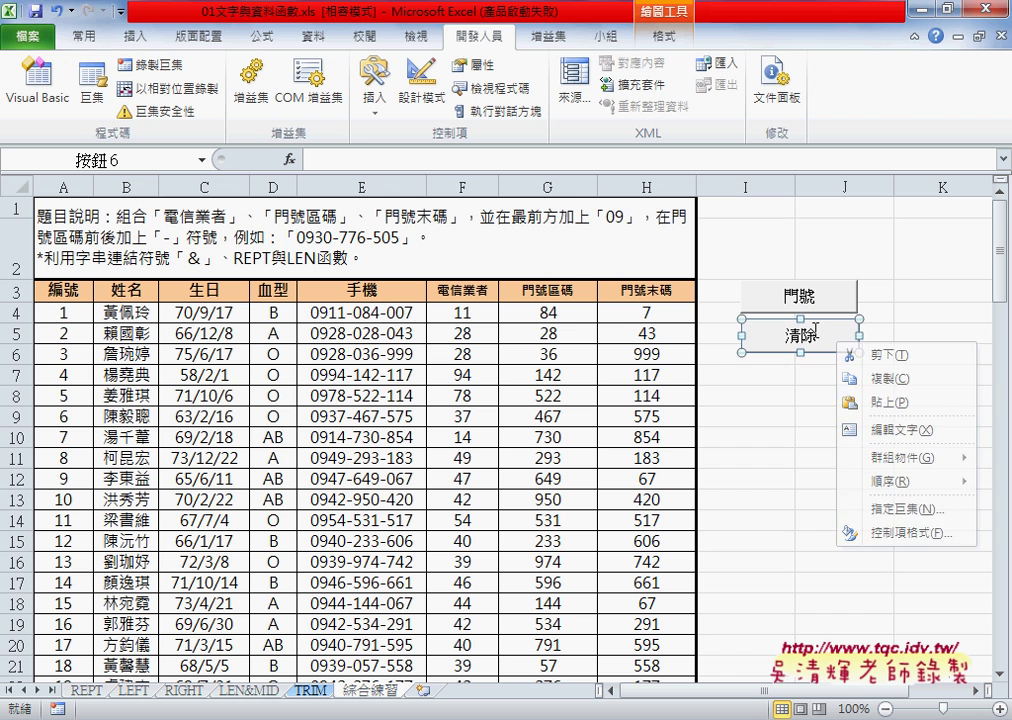
pyautogui.press('Escape')
pyautogui.moveTo(859, 352); pyautogui.dragTo(878, 372)
pyautogui.click(939, 420)
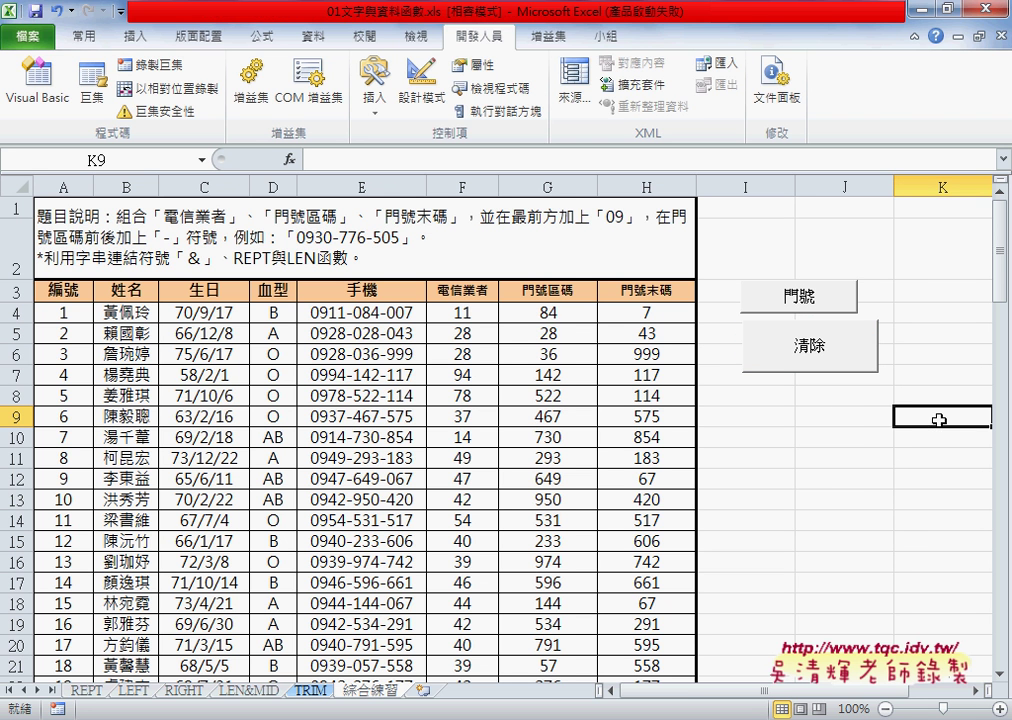
pyautogui.rightClick(786, 298)
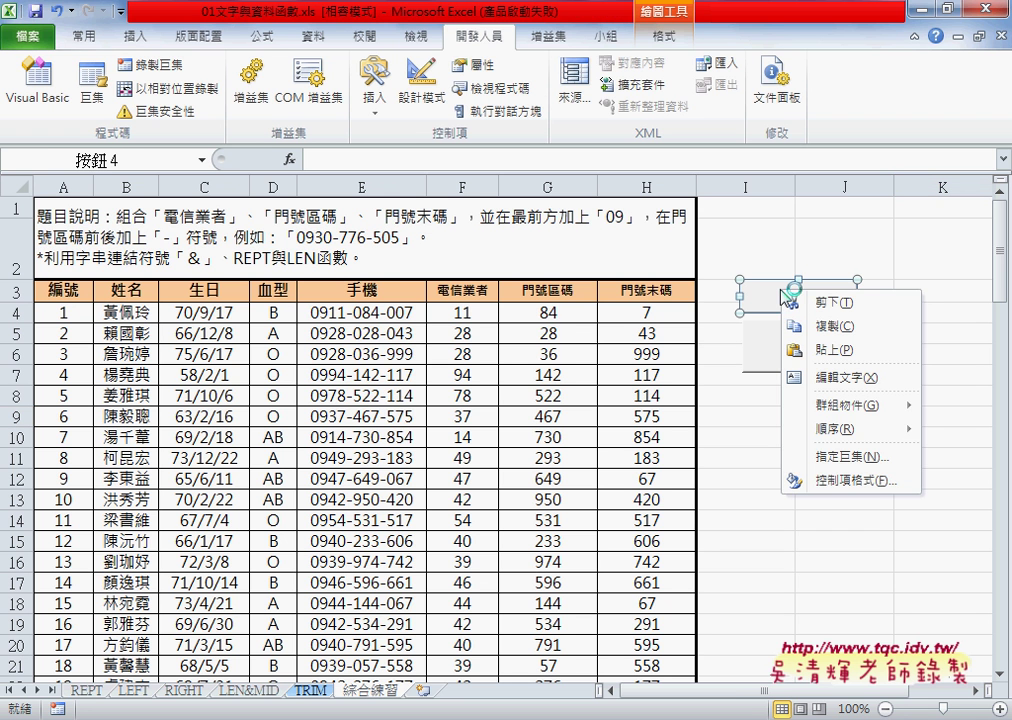
pyautogui.click(761, 244)
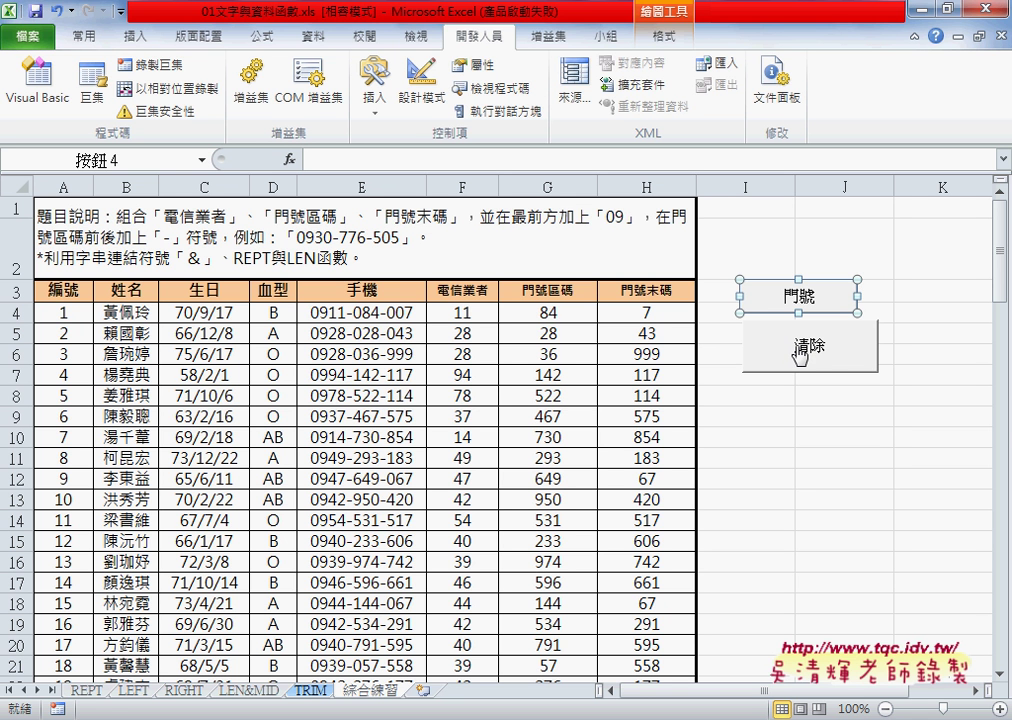
pyautogui.keyDown('ctrl'); pyautogui.click(800, 352); pyautogui.keyUp('ctrl')
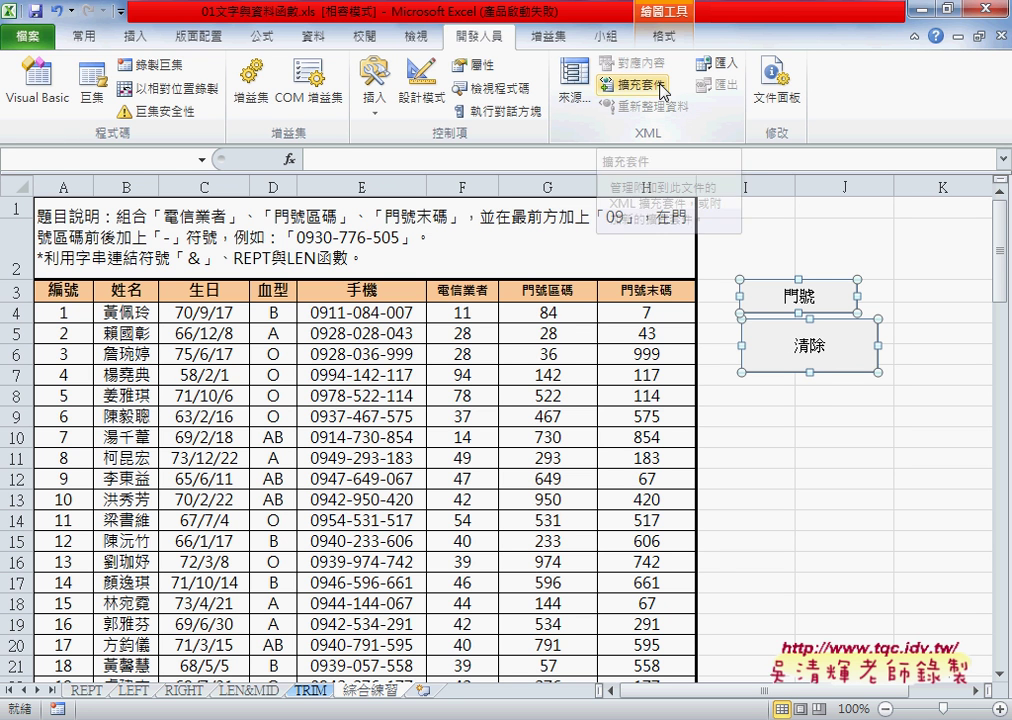
pyautogui.moveTo(836, 401)
pyautogui.mouseDown()
pyautogui.moveTo(768, 402)
pyautogui.moveTo(880, 395)
pyautogui.mouseUp()
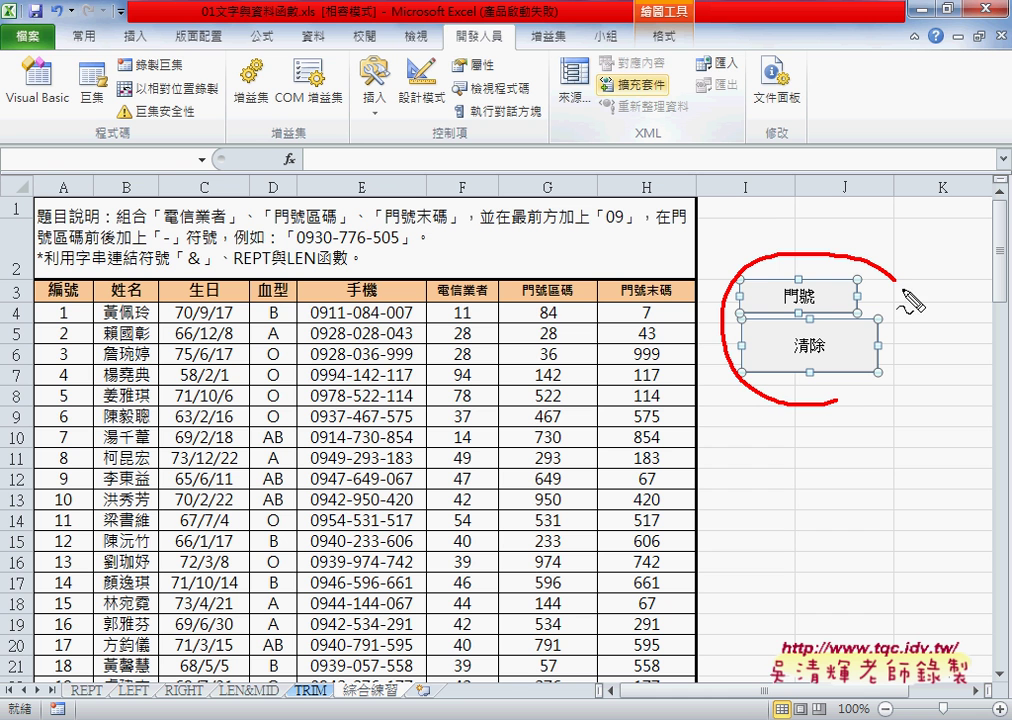
pyautogui.moveTo(688, 34); pyautogui.dragTo(686, 64)
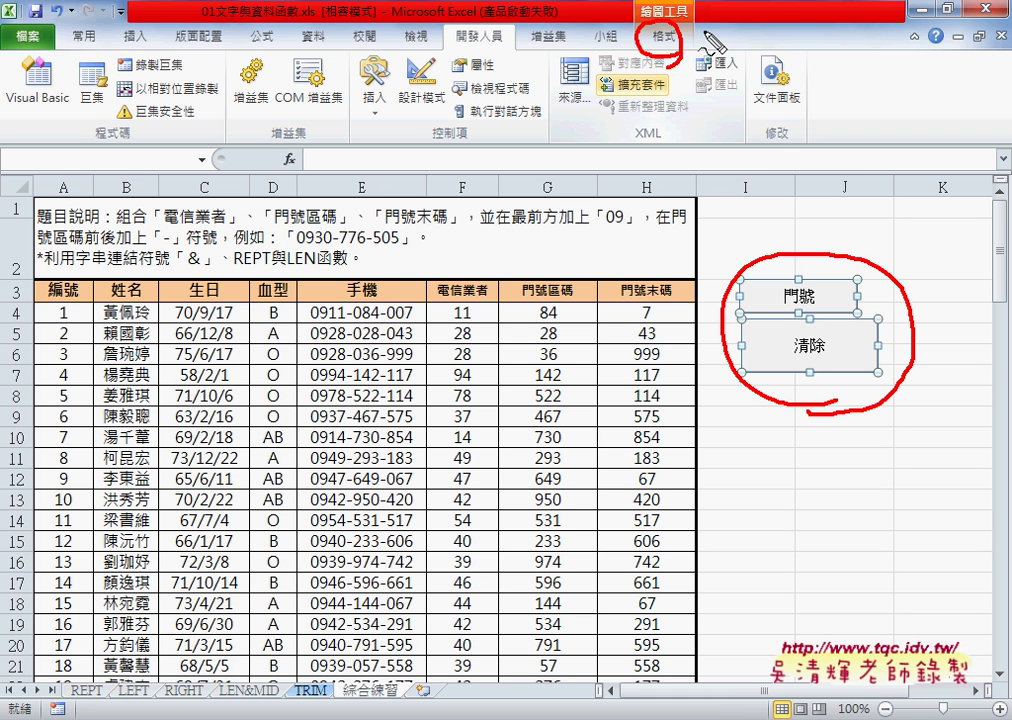
pyautogui.moveTo(830, 245); pyautogui.dragTo(698, 62)
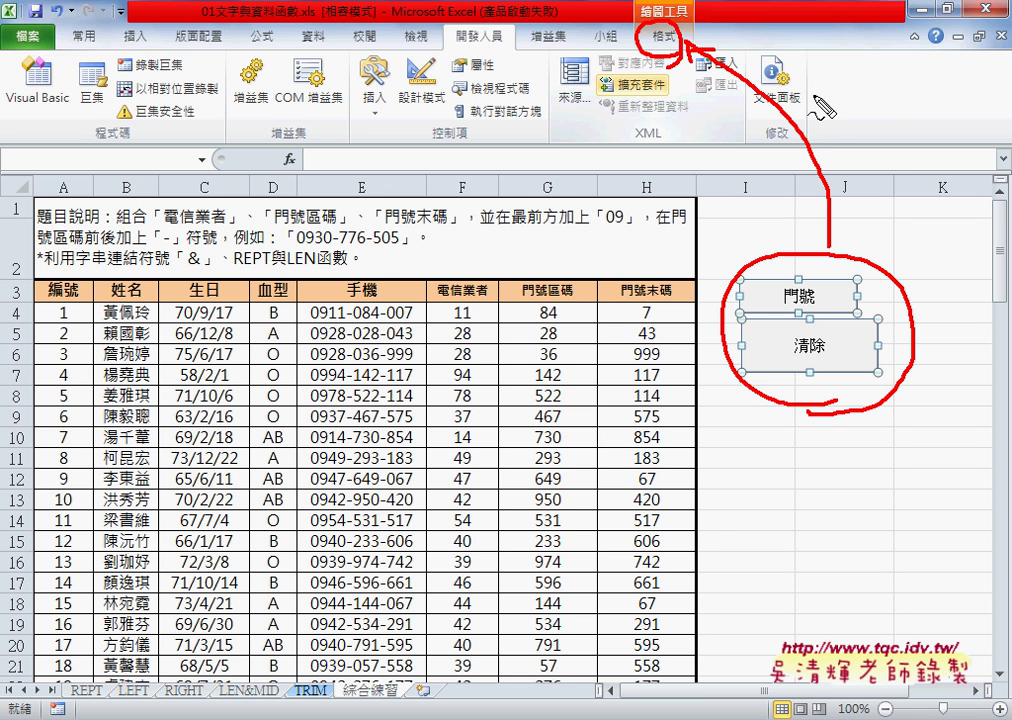
pyautogui.moveTo(820, 97)
pyautogui.mouseDown()
pyautogui.moveTo(840, 122)
pyautogui.moveTo(857, 95)
pyautogui.moveTo(880, 112)
pyautogui.moveTo(906, 104)
pyautogui.mouseUp()
pyautogui.moveTo(900, 90); pyautogui.dragTo(905, 110)
pyautogui.moveTo(832, 118); pyautogui.dragTo(908, 119)
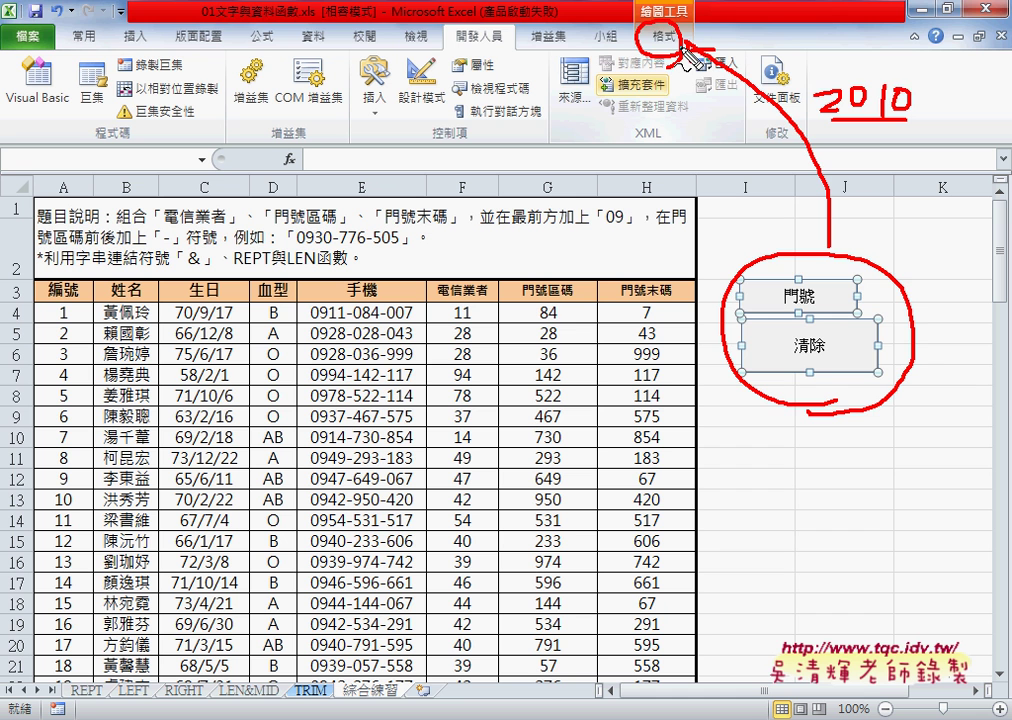
pyautogui.press('Escape')
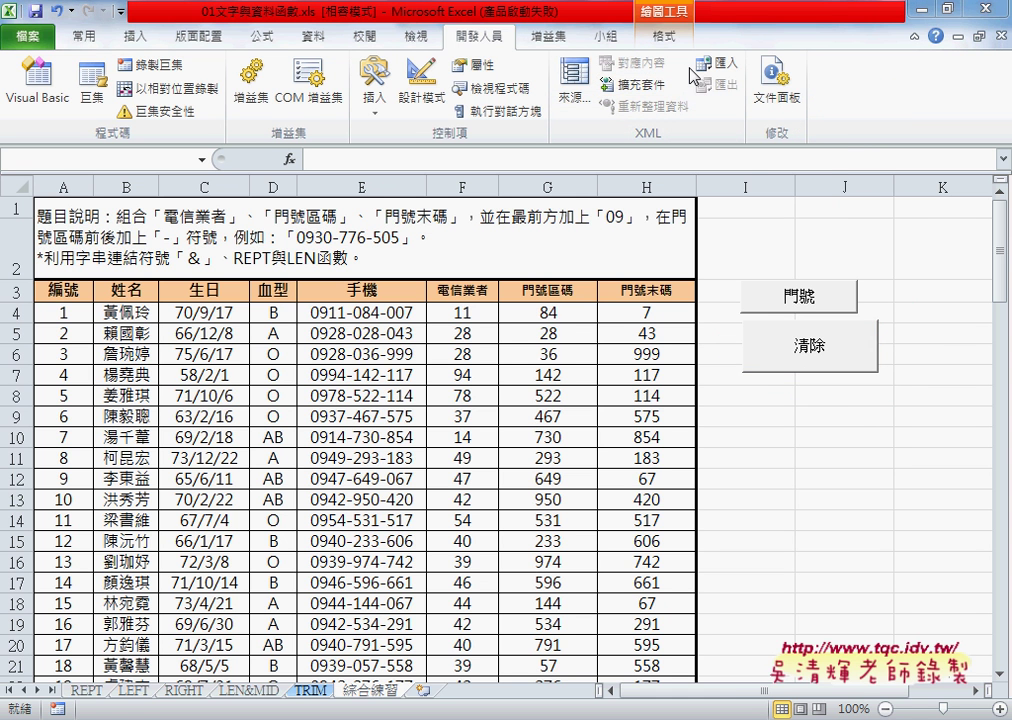
pyautogui.keyDown('ctrl'); pyautogui.click(802, 285); pyautogui.keyUp('ctrl')
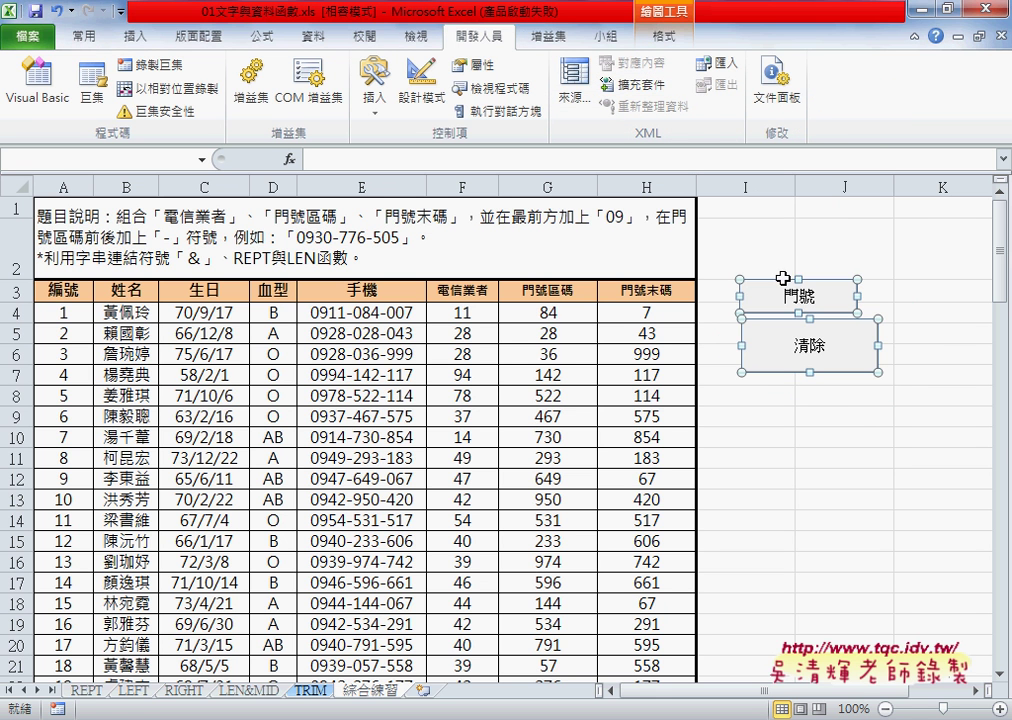
# Step: Left-align the 門號 and 清除 buttons from Shape Format, leave them ungrouped, and deselect
pyautogui.click(667, 40)
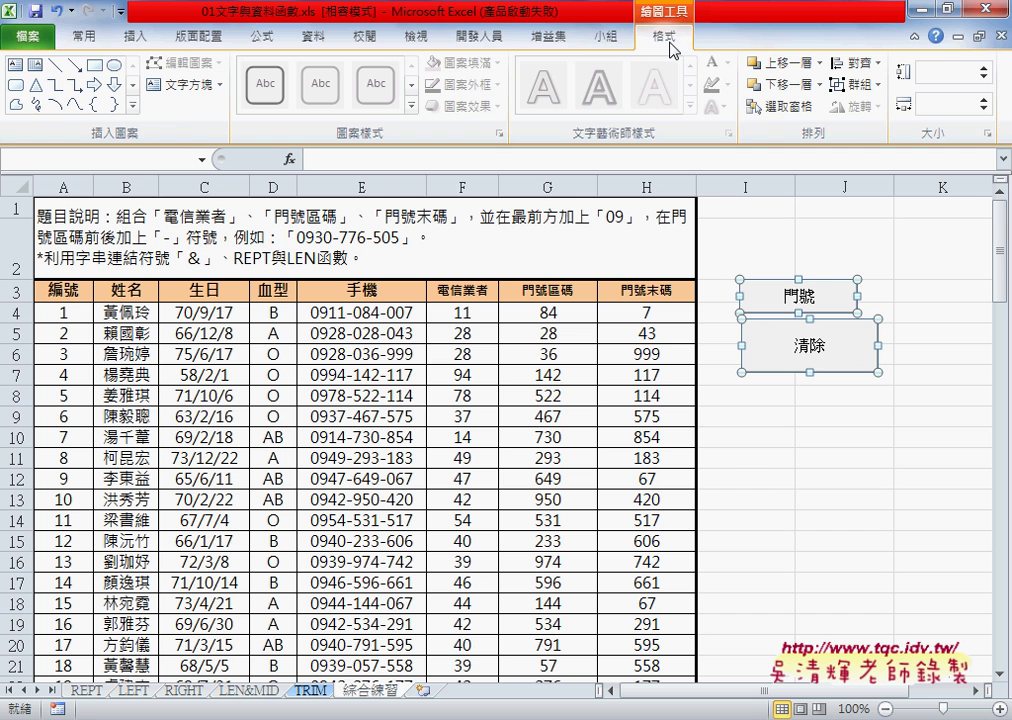
pyautogui.click(869, 73)
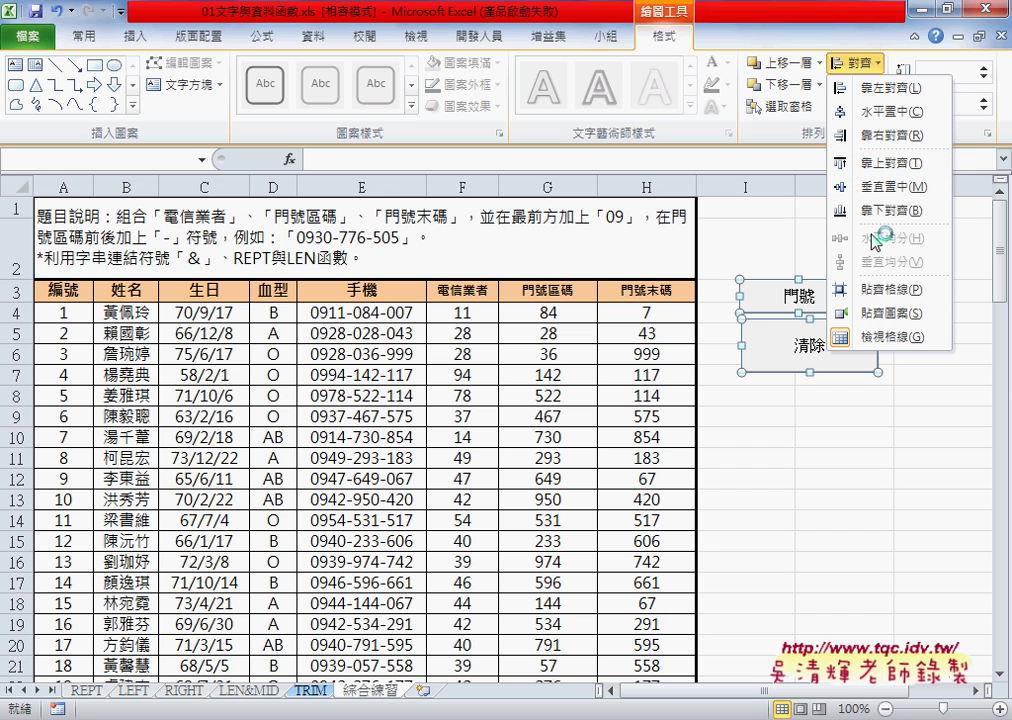
pyautogui.click(878, 97)
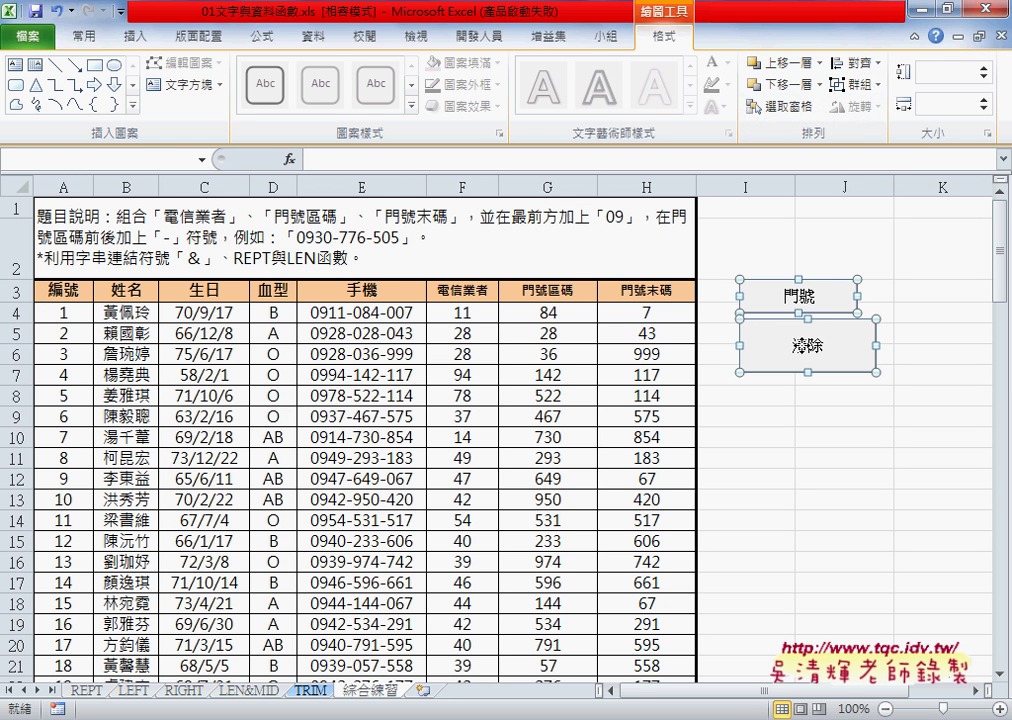
pyautogui.click(856, 84)
pyautogui.click(793, 44)
pyautogui.click(935, 283)
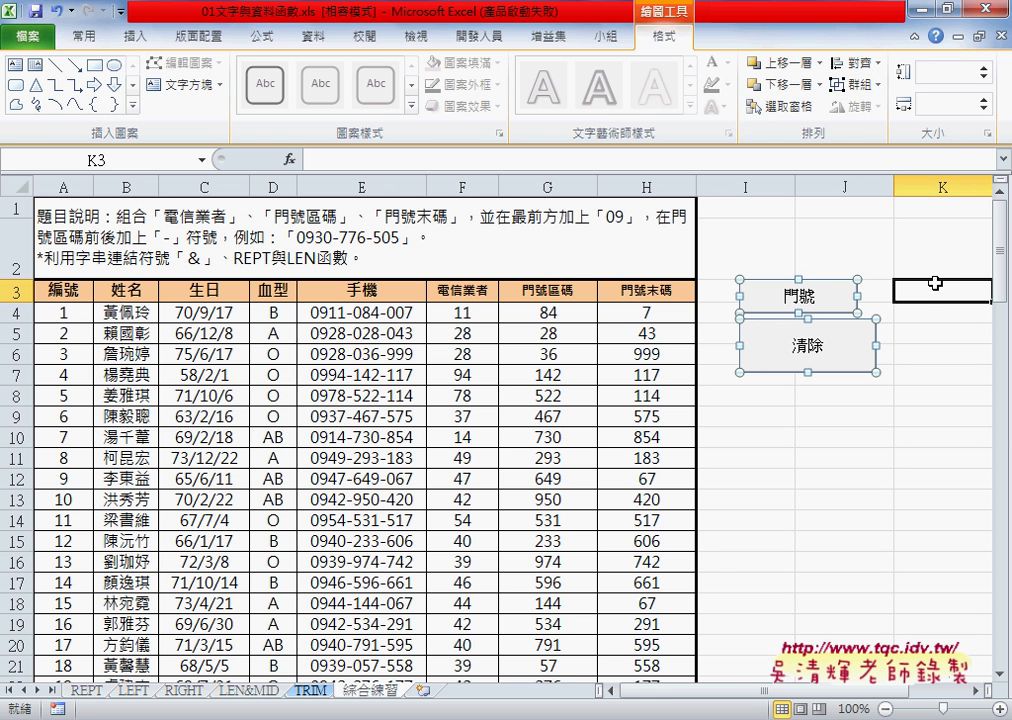
# Step: Remove the oversized 清除 button and paste a copy of the 門號 button at cell I5
pyautogui.rightClick(840, 348)
pyautogui.press('Escape')
pyautogui.press('Escape')
pyautogui.rightClick(808, 298)
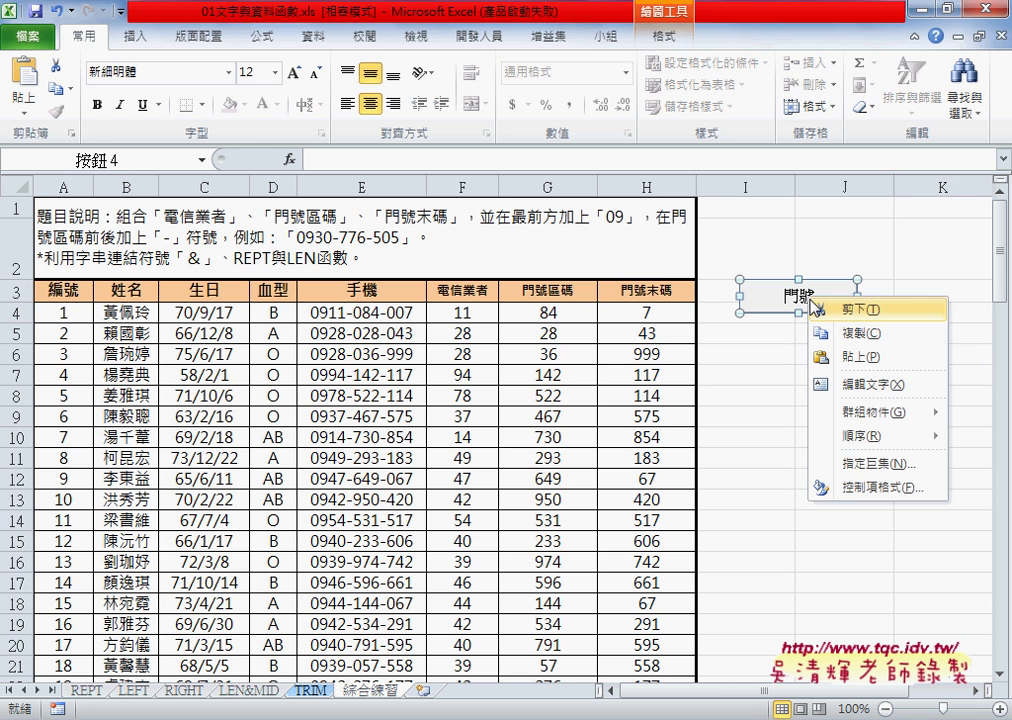
pyautogui.press('Escape')
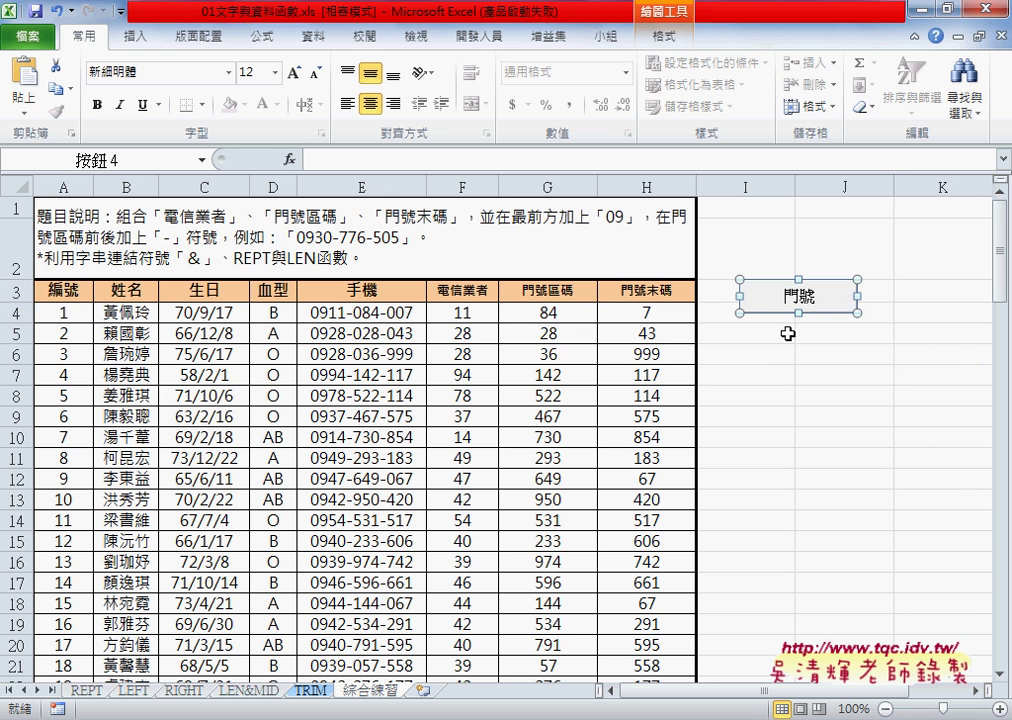
pyautogui.click(770, 332)
pyautogui.rightClick(770, 332)
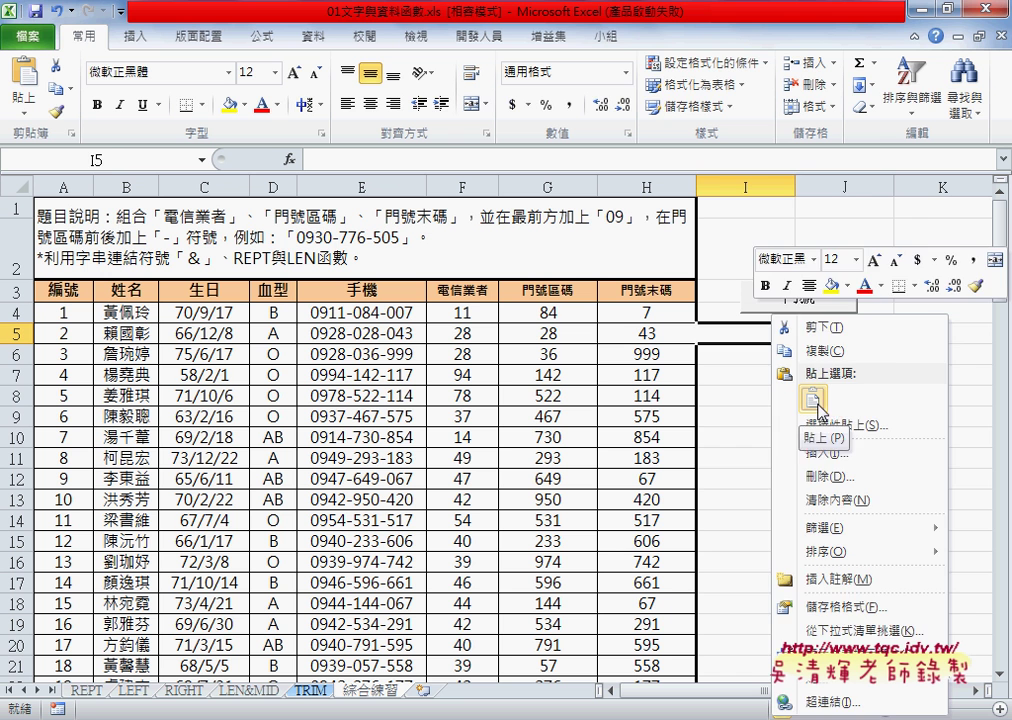
pyautogui.click(812, 398)
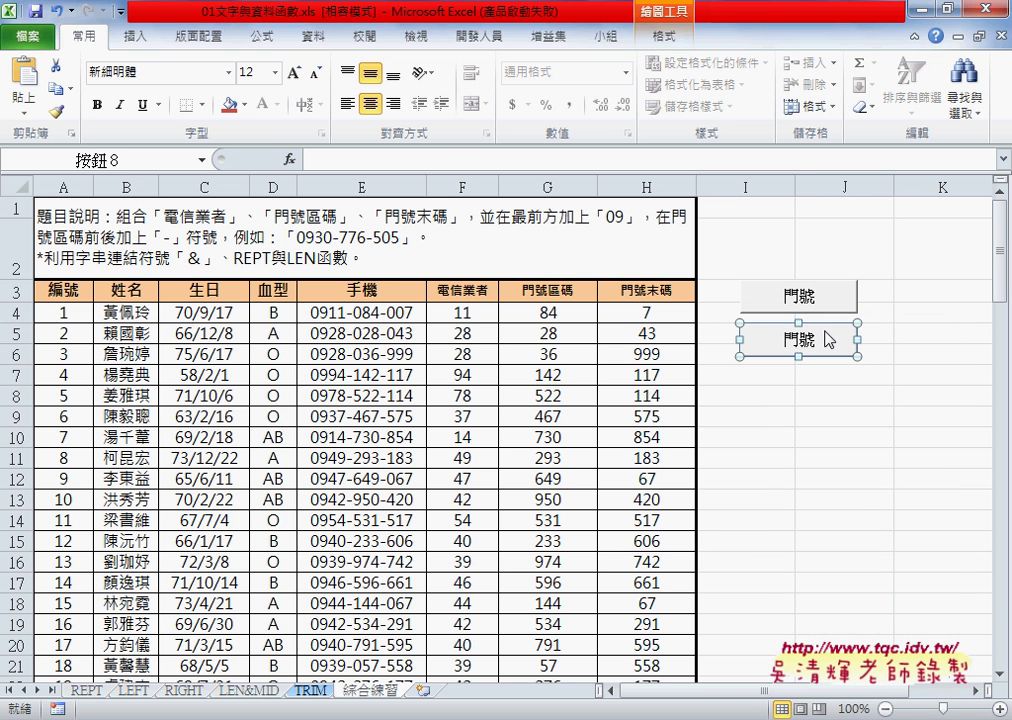
# Step: Assign the 清除 macro to the pasted copy and change its caption to 清除
pyautogui.rightClick(828, 339)
pyautogui.click(832, 492)
pyautogui.click(640, 406)
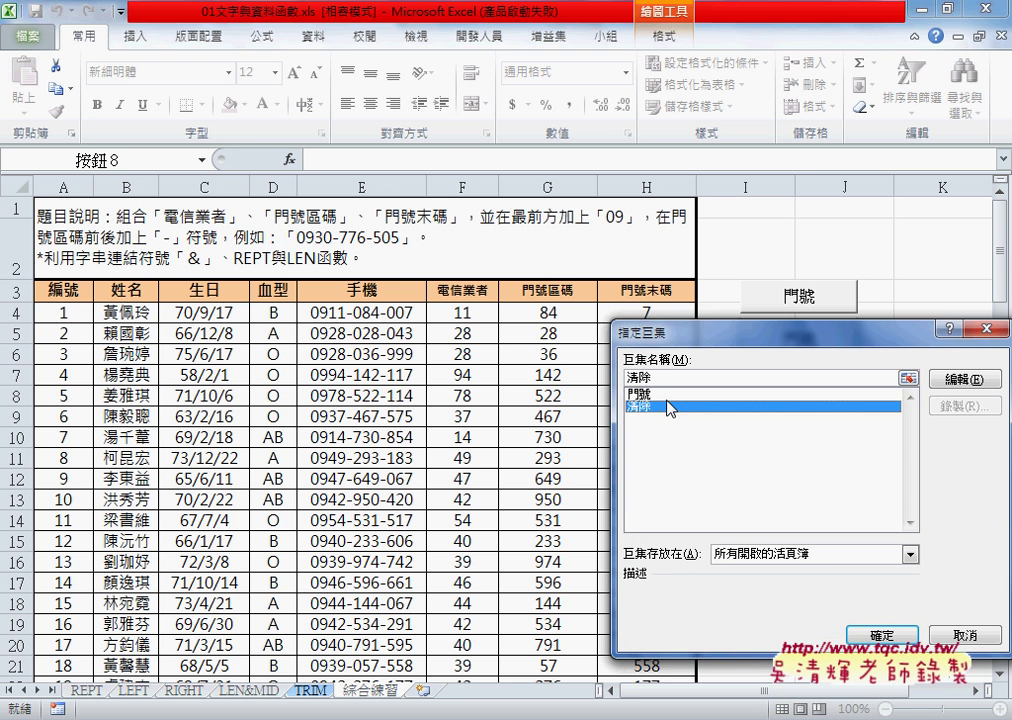
pyautogui.rightClick(640, 377)
pyautogui.click(760, 490)
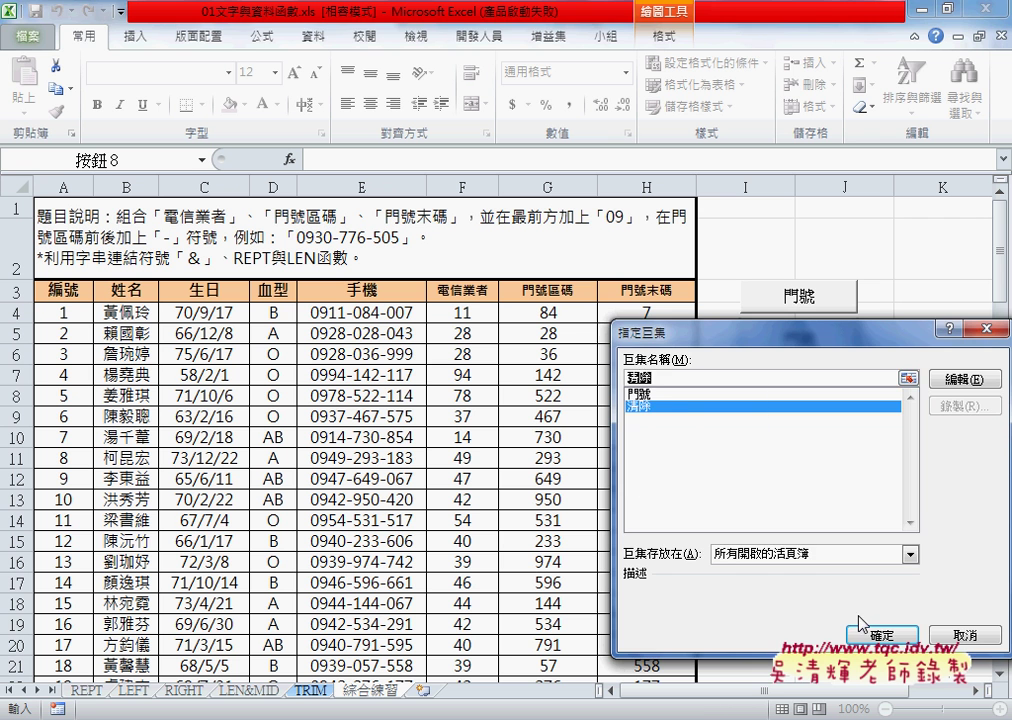
pyautogui.click(866, 632)
pyautogui.click(835, 345)
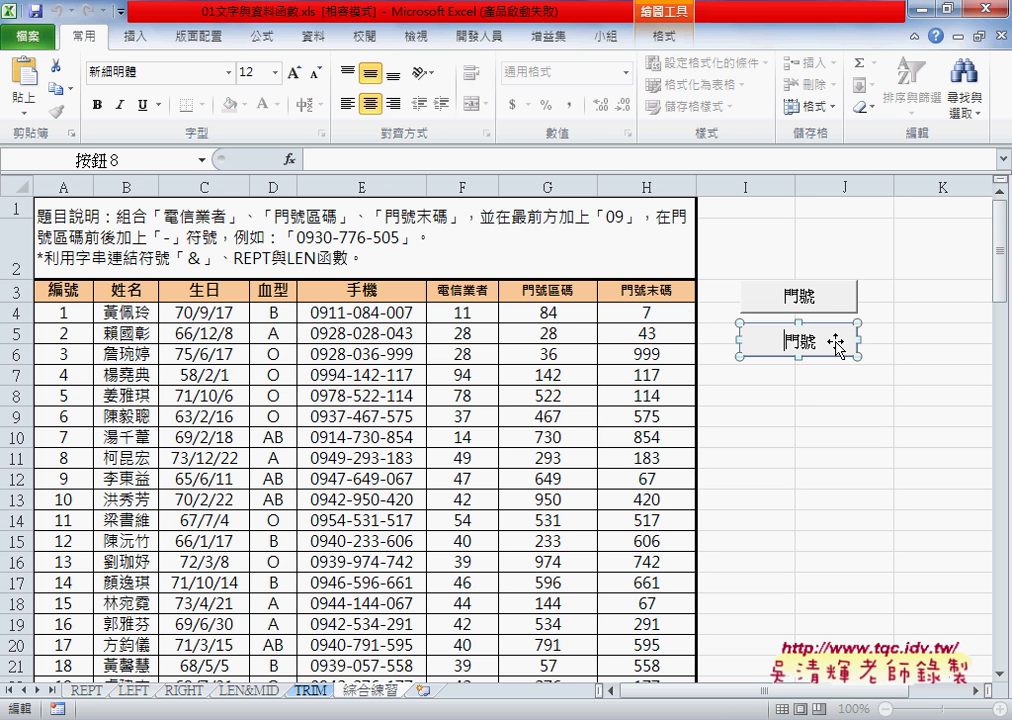
pyautogui.press('BackSpace')
pyautogui.press('BackSpace')
pyautogui.write('清除')
pyautogui.click(832, 408)
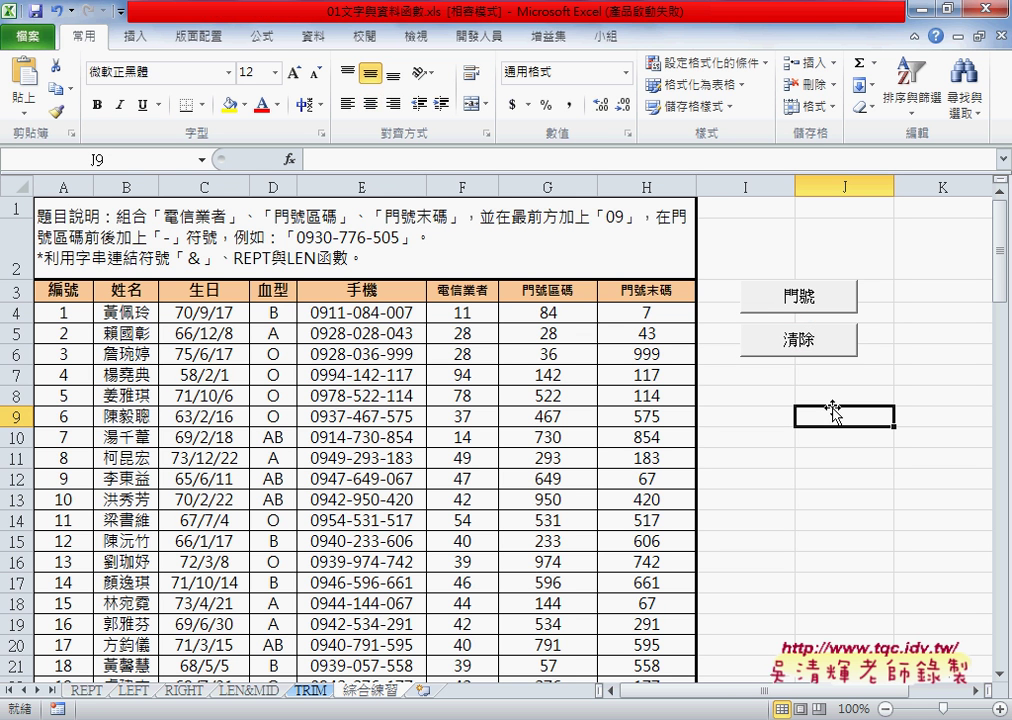
# Step: Alternate 清除 and 門號 twice, emptying and refilling the 手機 column
pyautogui.click(808, 350)
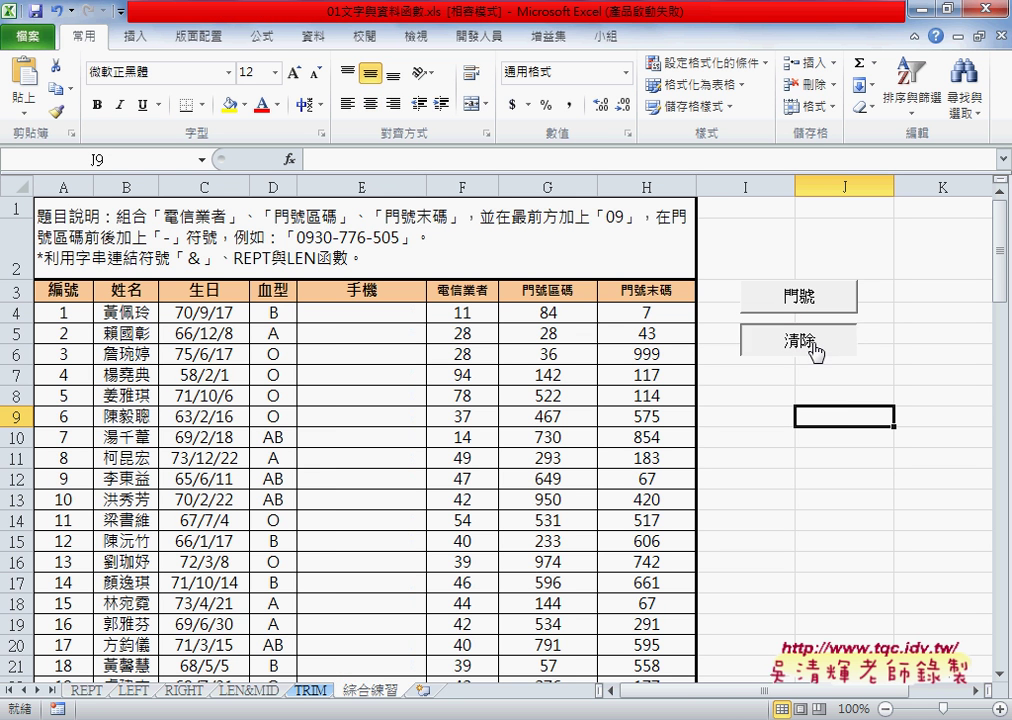
pyautogui.click(804, 301)
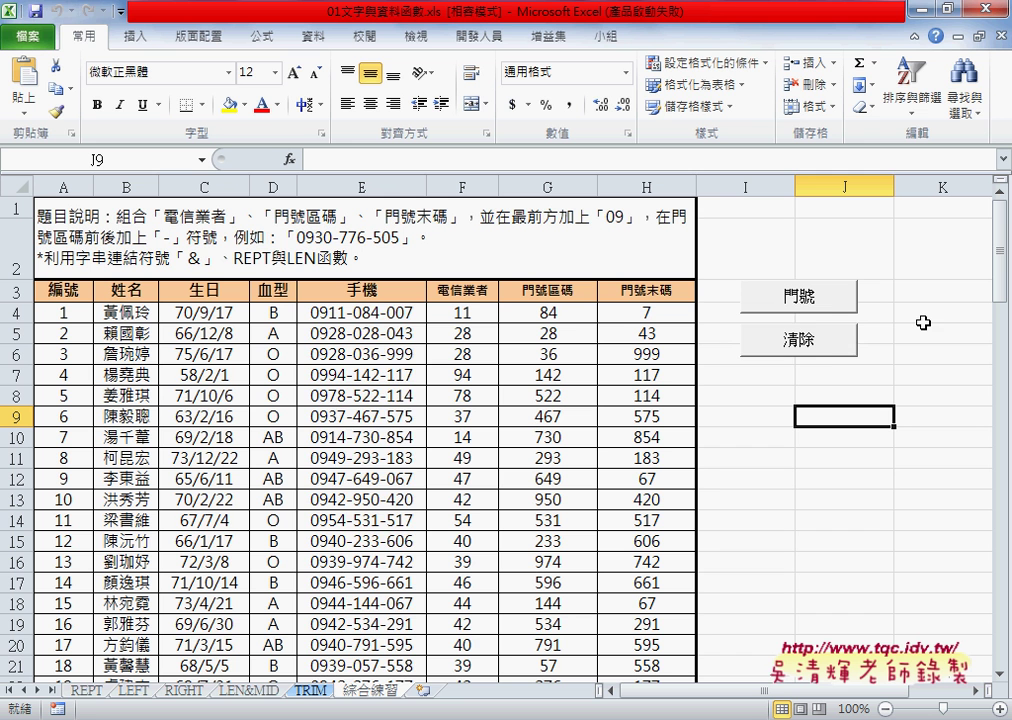
pyautogui.click(812, 345)
pyautogui.click(830, 304)
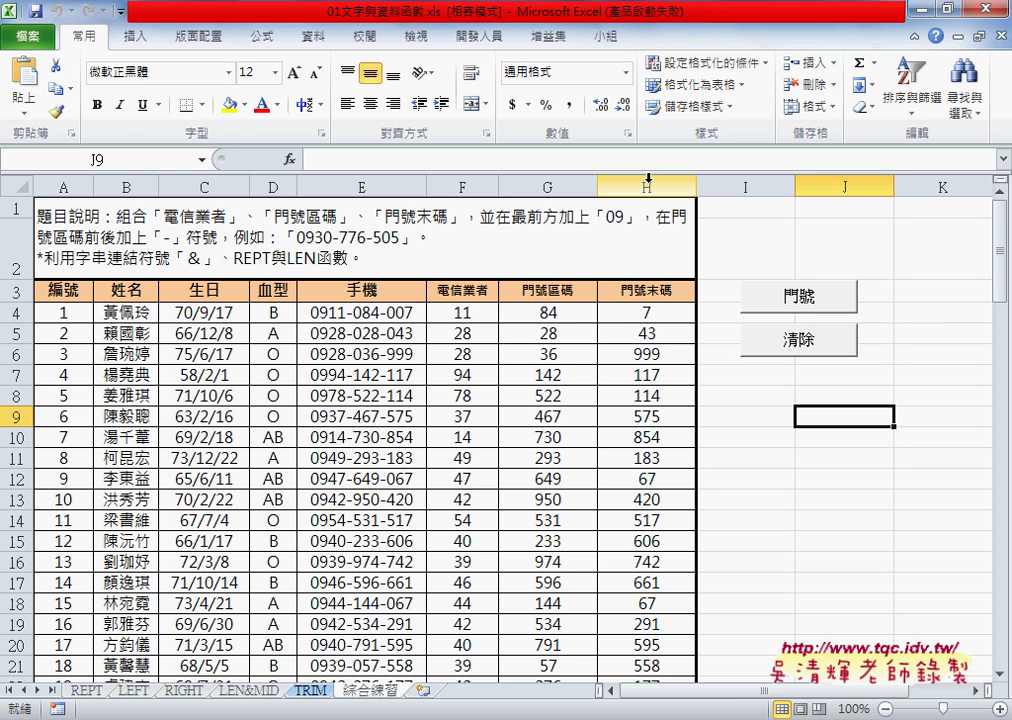
# Step: Browse the Developer controls list, then the Insert tab's shape tools
pyautogui.click(480, 40)
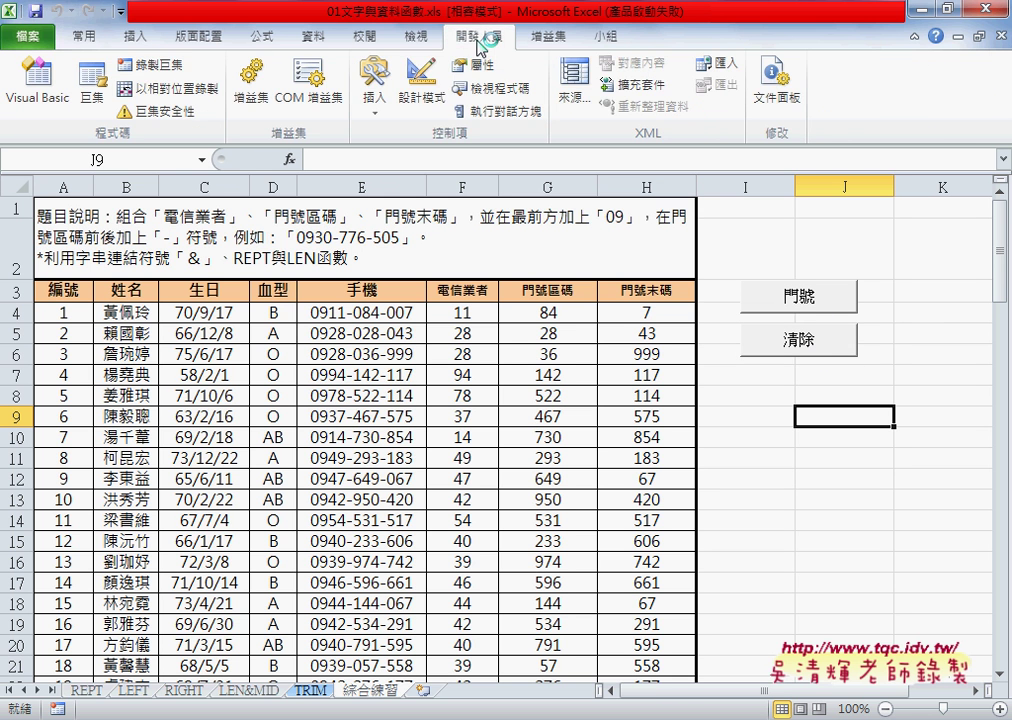
pyautogui.click(375, 100)
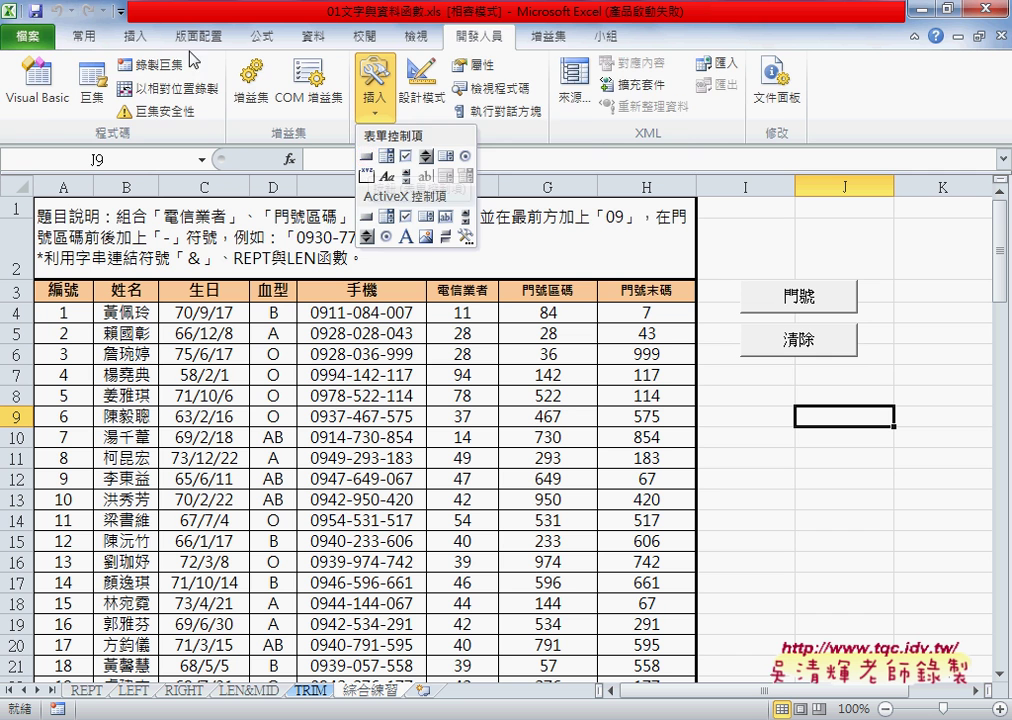
pyautogui.click(135, 40)
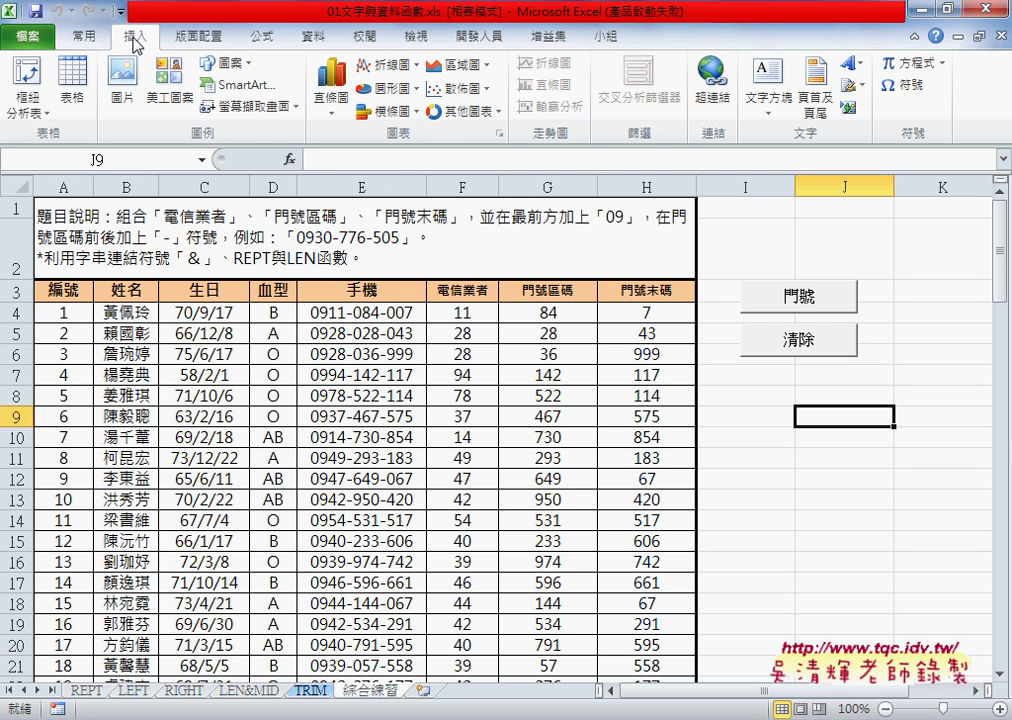
pyautogui.moveTo(816, 372)
pyautogui.mouseDown()
pyautogui.moveTo(737, 290)
pyautogui.moveTo(797, 375)
pyautogui.mouseUp()
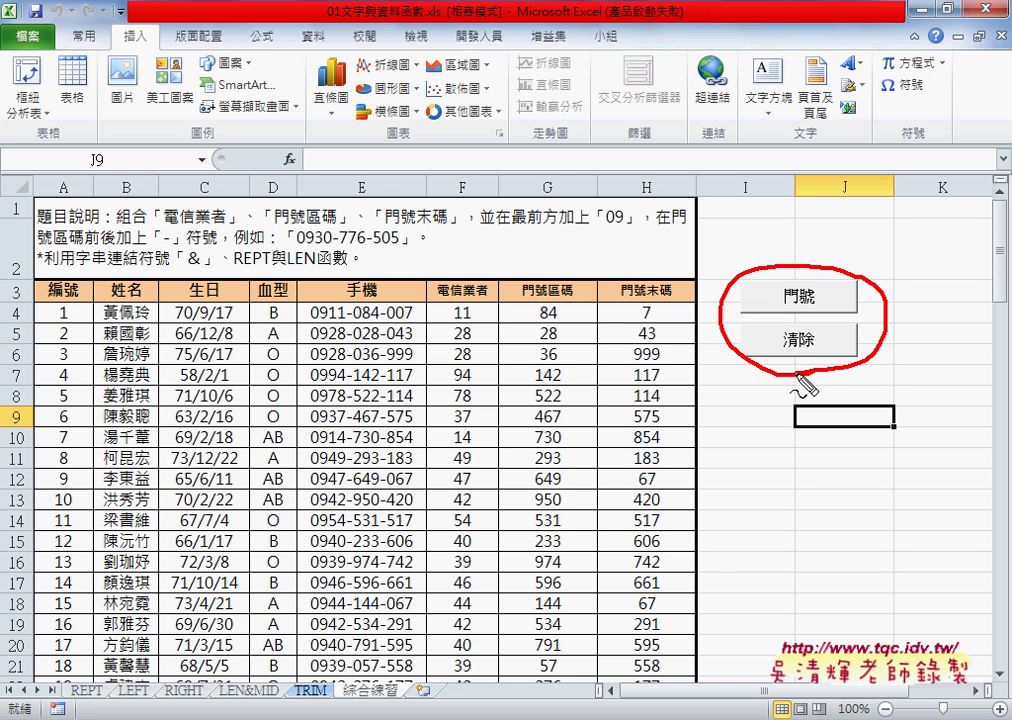
pyautogui.press('Escape')
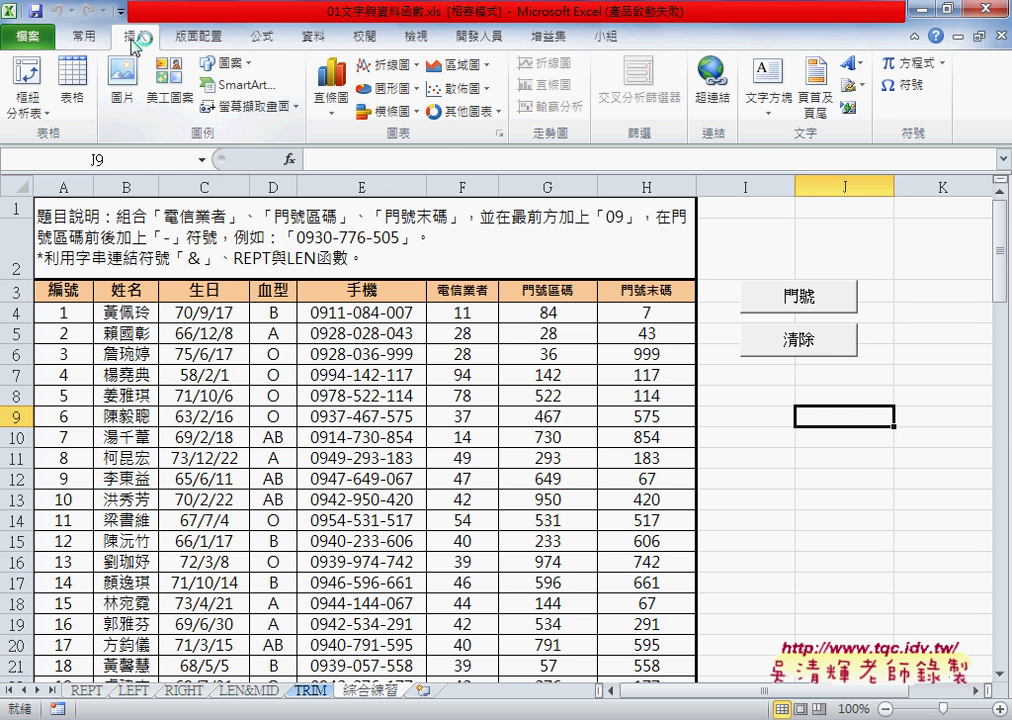
# Step: Draw a small smiley face shape near cell K2 and give it a pink shape style
pyautogui.click(224, 64)
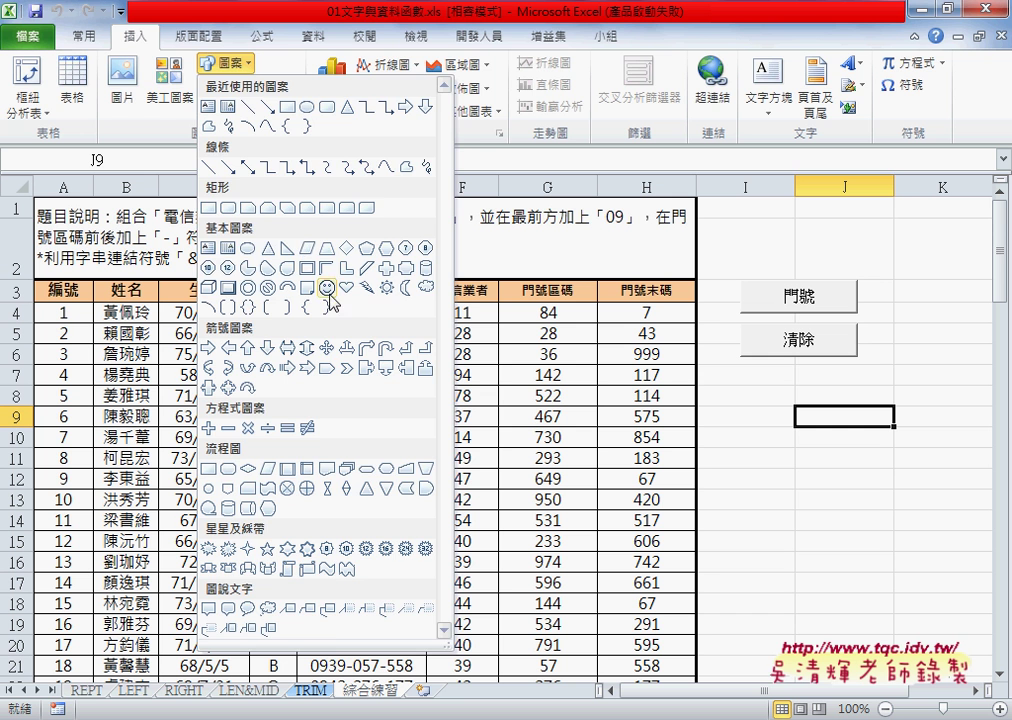
pyautogui.click(262, 245)
pyautogui.moveTo(889, 214); pyautogui.dragTo(928, 262)
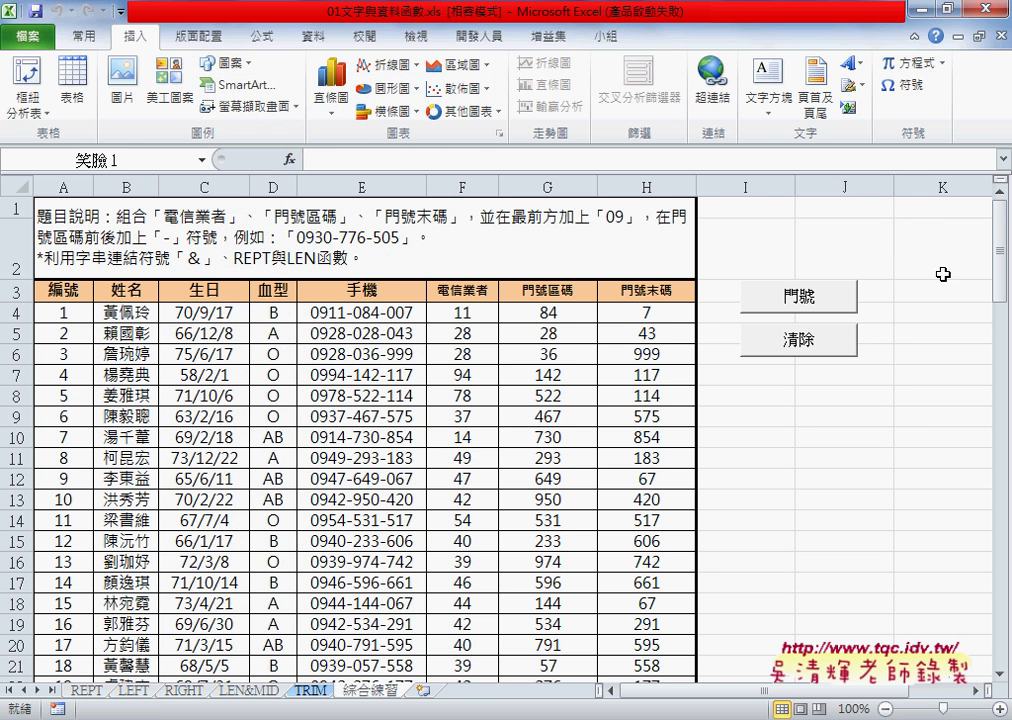
pyautogui.click(412, 108)
pyautogui.click(386, 257)
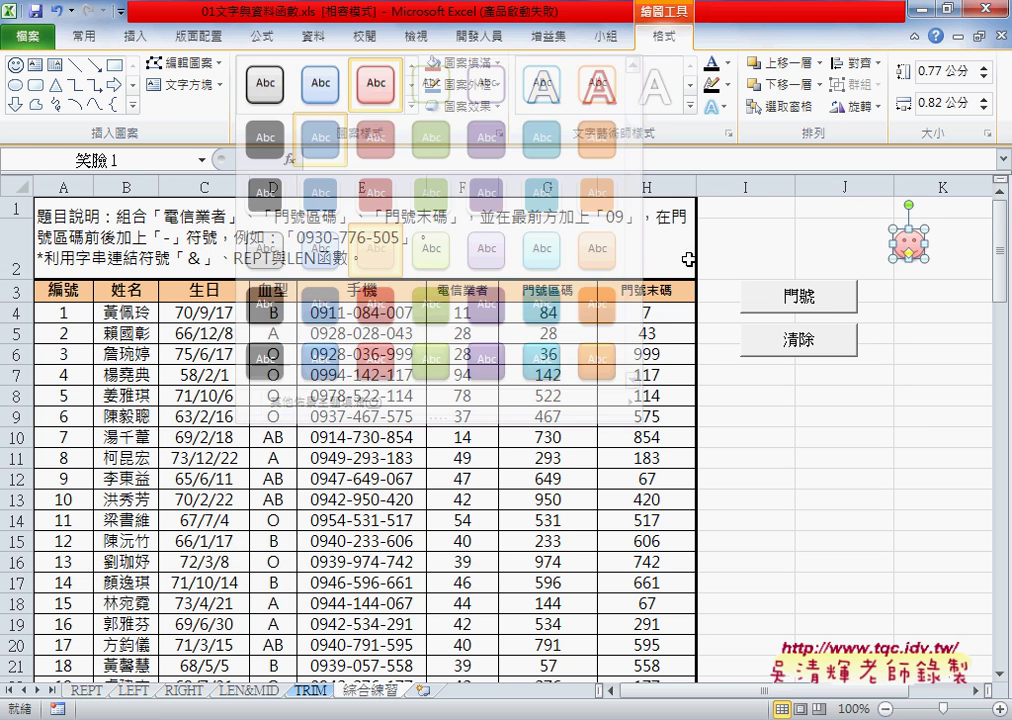
# Step: Assign the 門號 macro to the smiley, then clear the 手機 column with 清除 and refill it via the smiley
pyautogui.rightClick(903, 243)
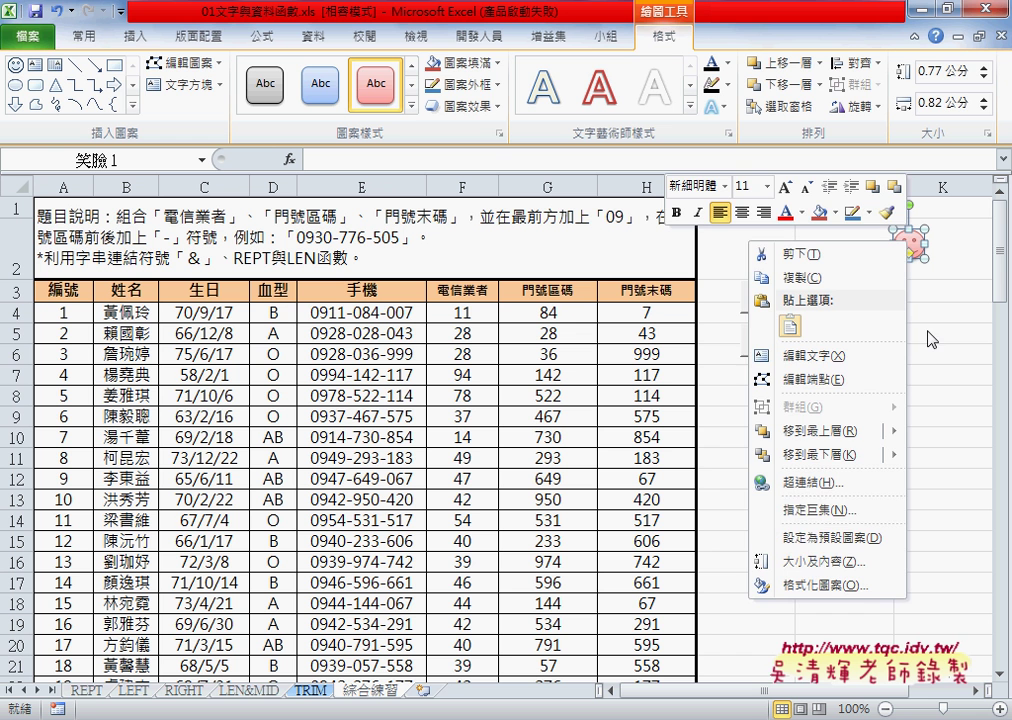
pyautogui.click(861, 512)
pyautogui.click(655, 403)
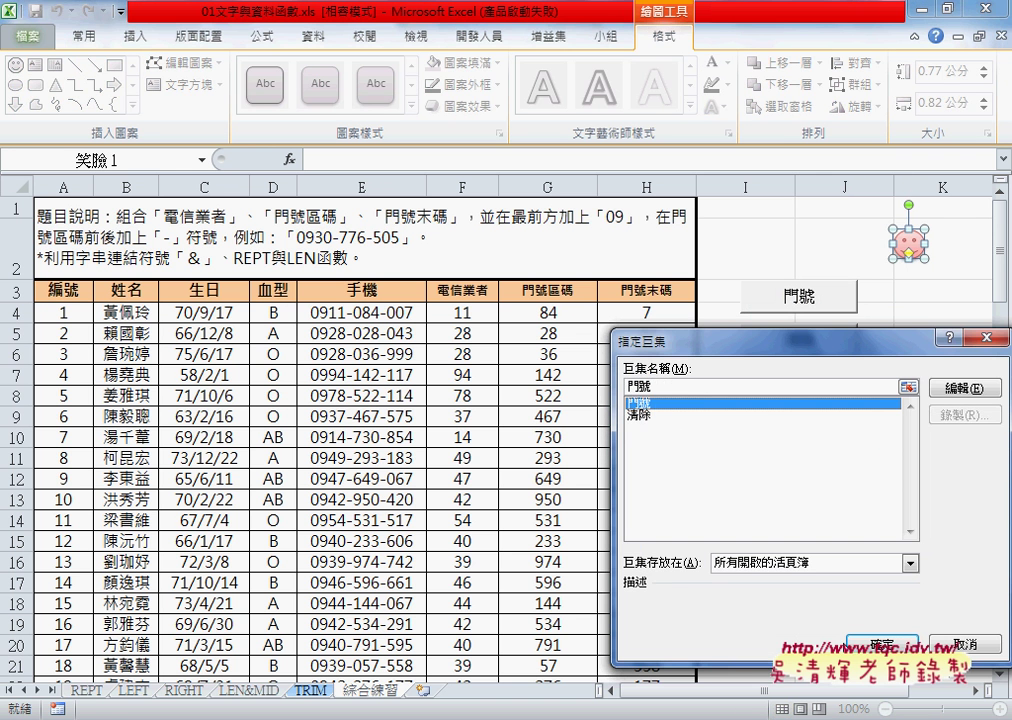
pyautogui.click(889, 645)
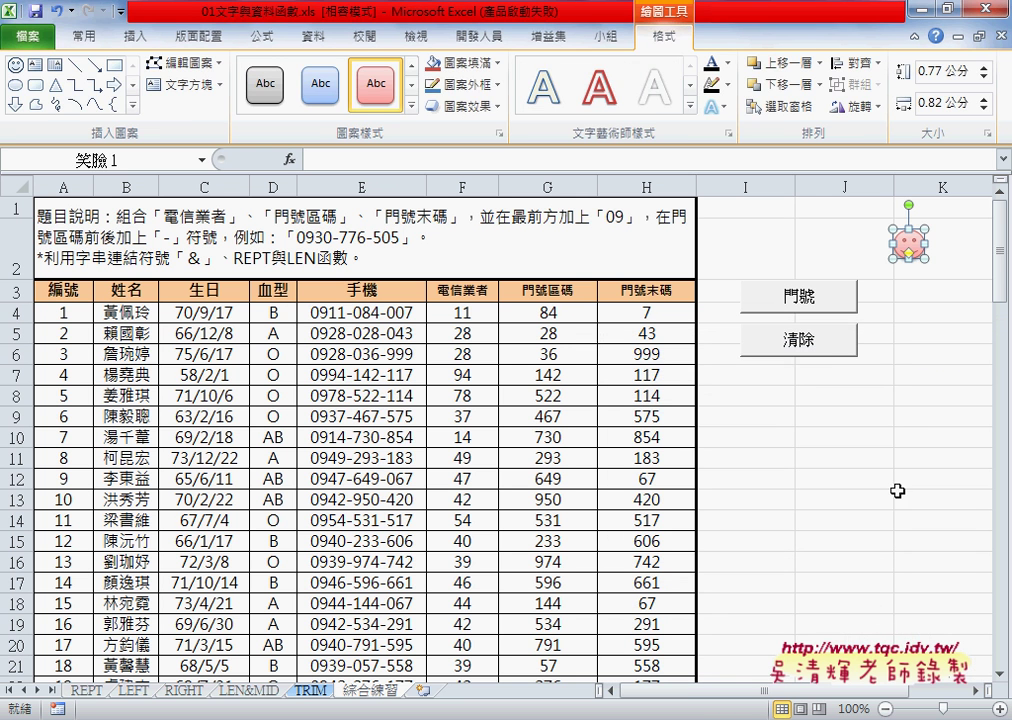
pyautogui.click(900, 397)
pyautogui.click(799, 345)
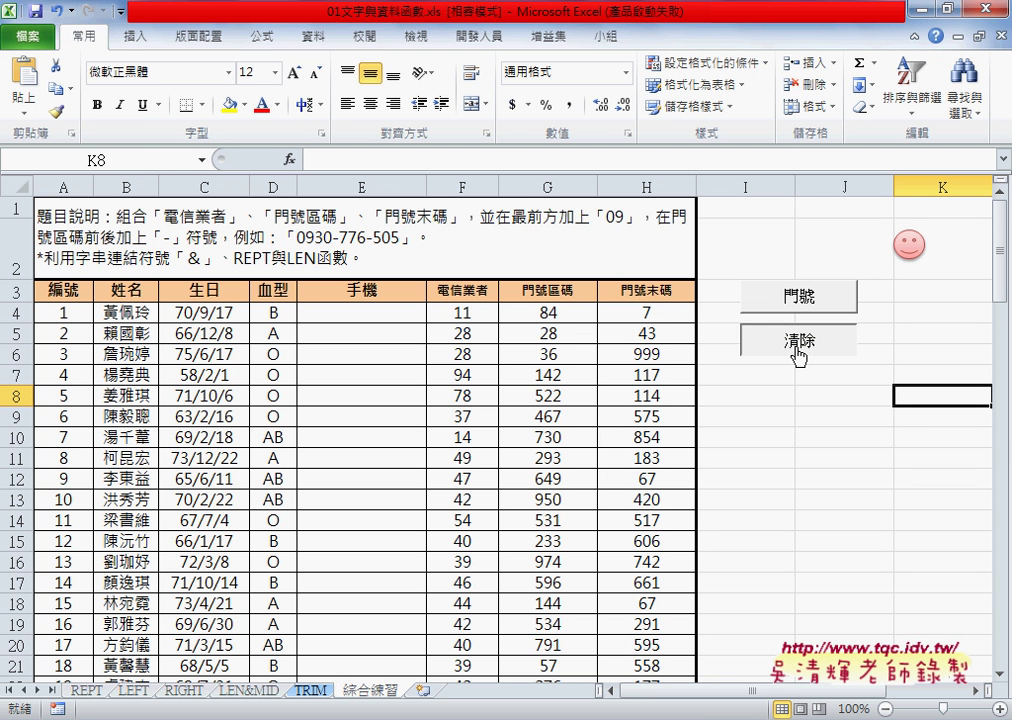
pyautogui.click(912, 251)
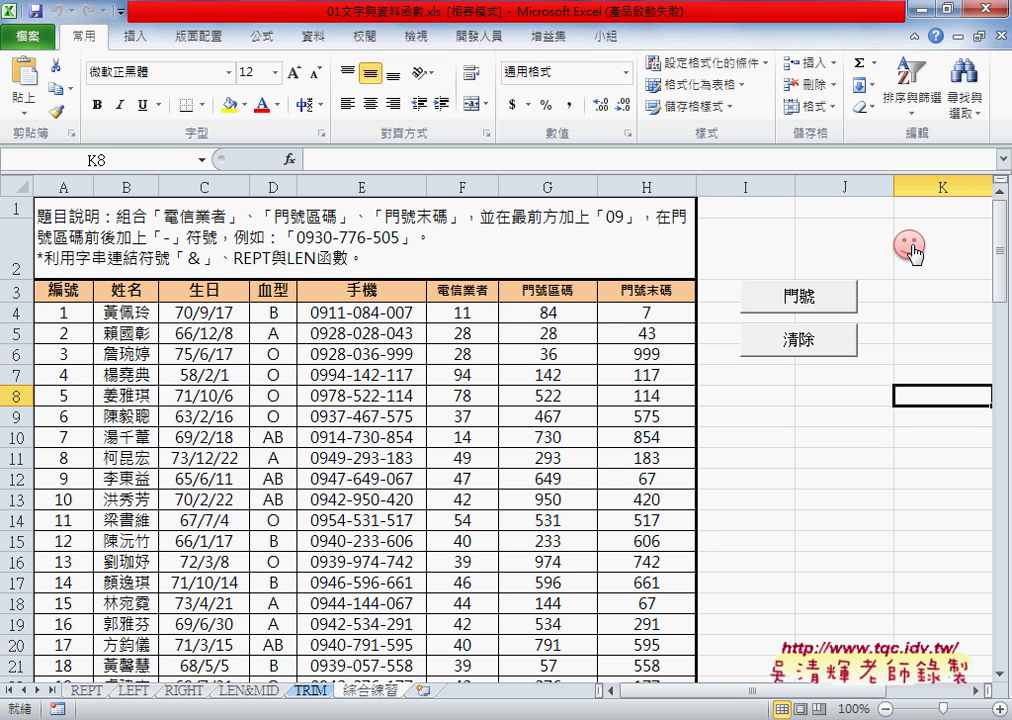
# Step: Select the 門號 and 清除 form buttons together and delete them
pyautogui.rightClick(808, 297)
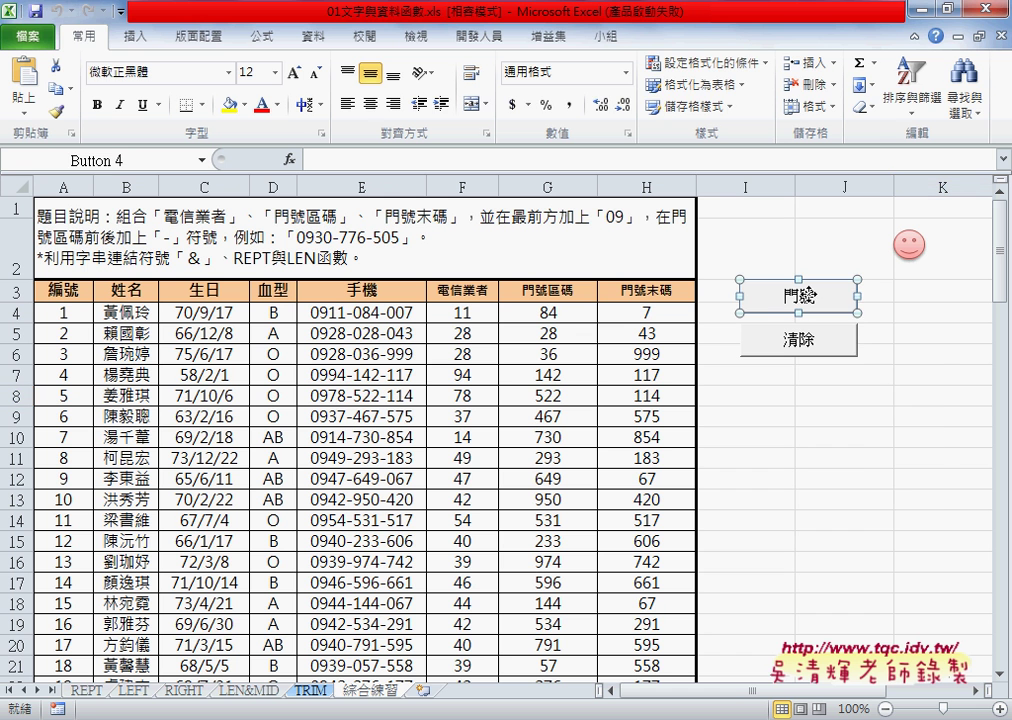
pyautogui.press('Escape')
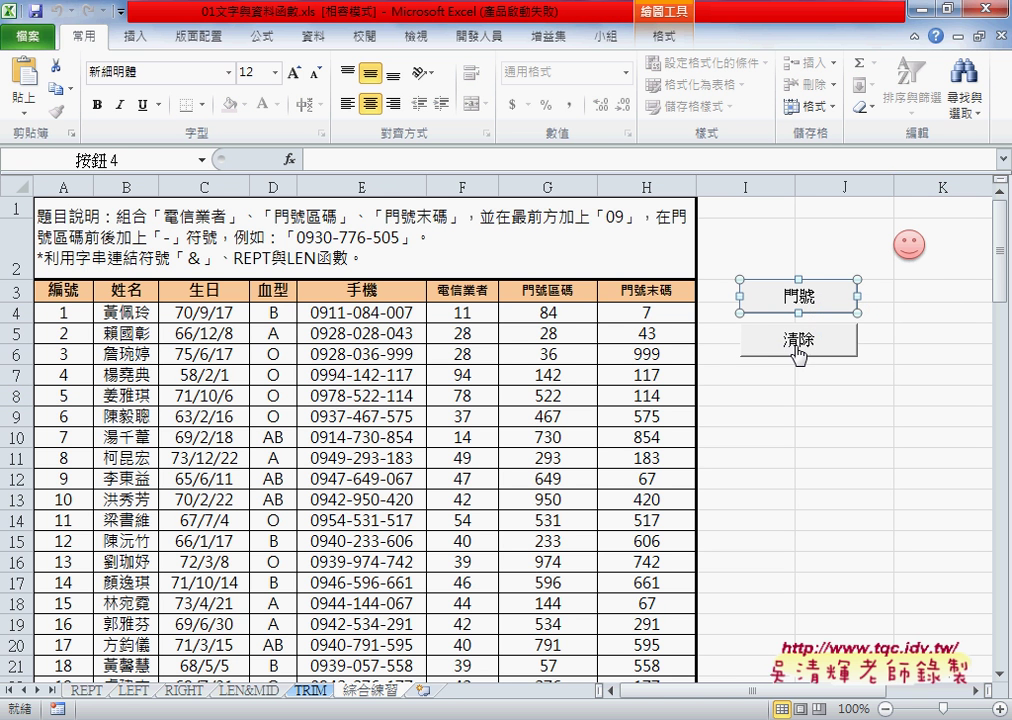
pyautogui.keyDown('ctrl'); pyautogui.click(797, 345); pyautogui.keyUp('ctrl')
pyautogui.press('Delete')
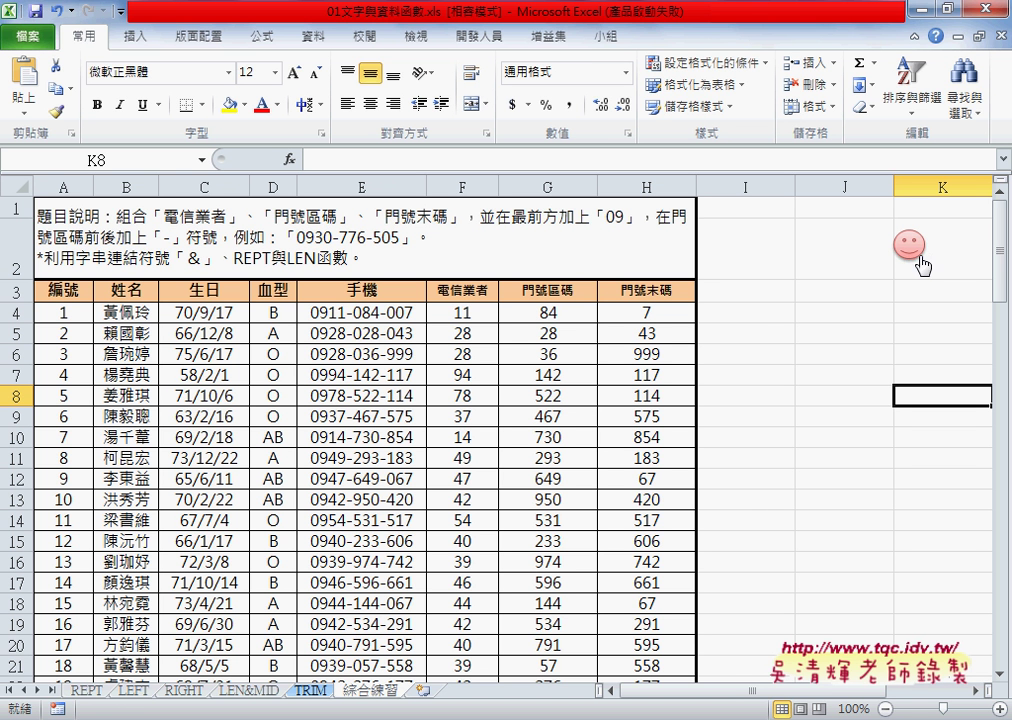
# Step: Move the smiley shape over into column L, then switch to the 開發人員 tab
pyautogui.rightClick(912, 252)
pyautogui.click(915, 250)
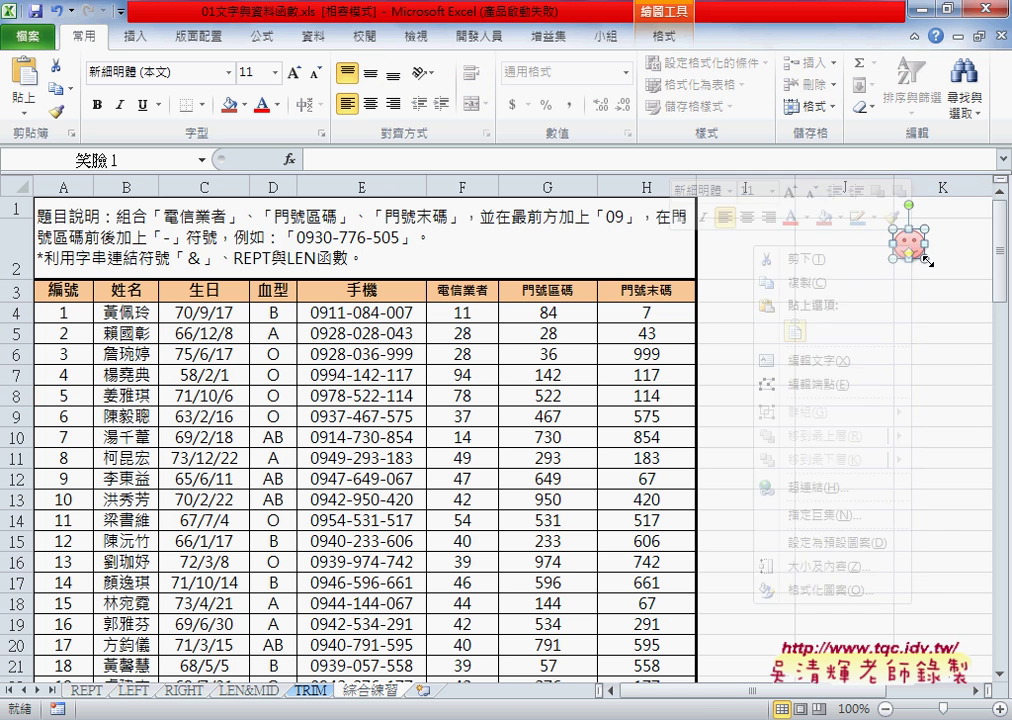
pyautogui.moveTo(917, 253)
pyautogui.mouseDown()
pyautogui.moveTo(811, 207)
pyautogui.moveTo(564, 207)
pyautogui.mouseUp()
pyautogui.moveTo(836, 697); pyautogui.dragTo(704, 697)
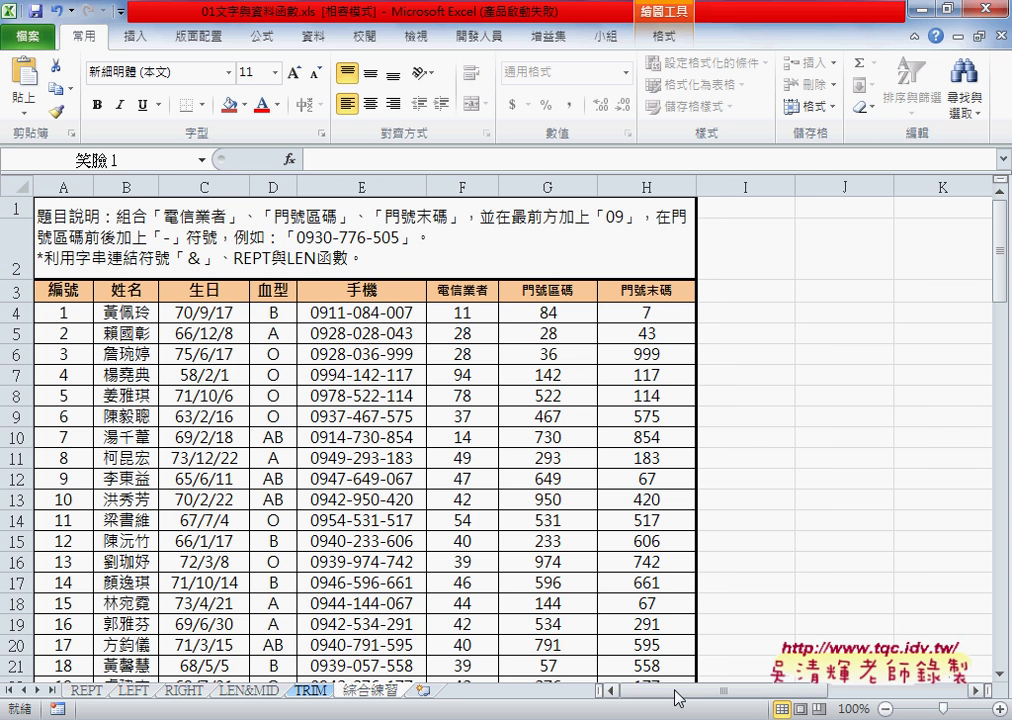
pyautogui.moveTo(806, 688); pyautogui.dragTo(840, 688)
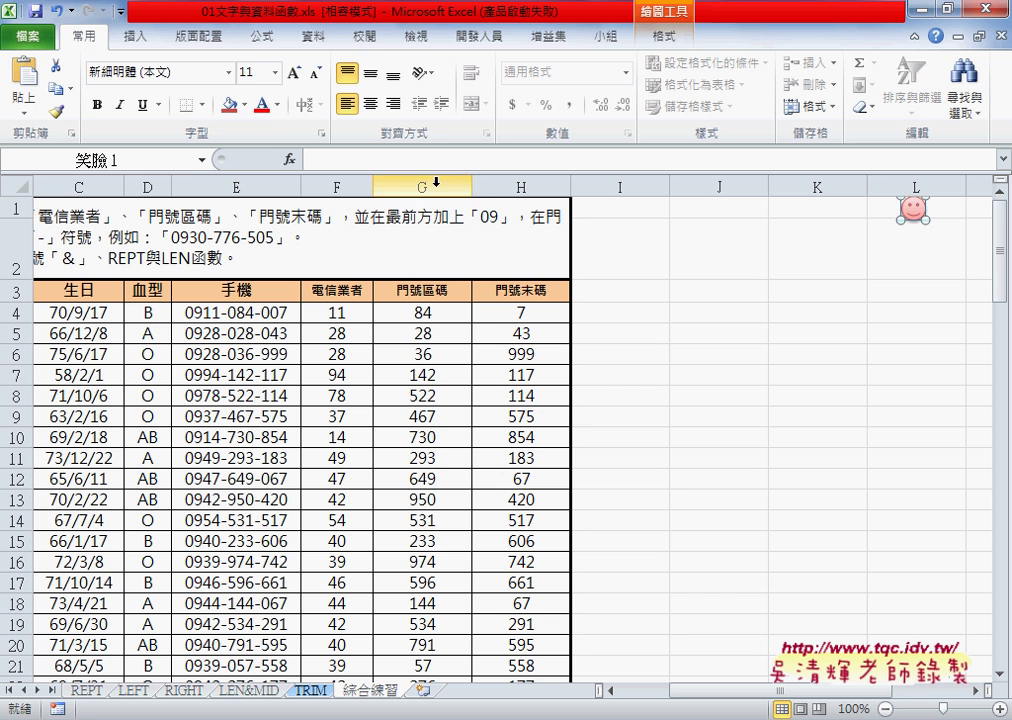
pyautogui.click(484, 38)
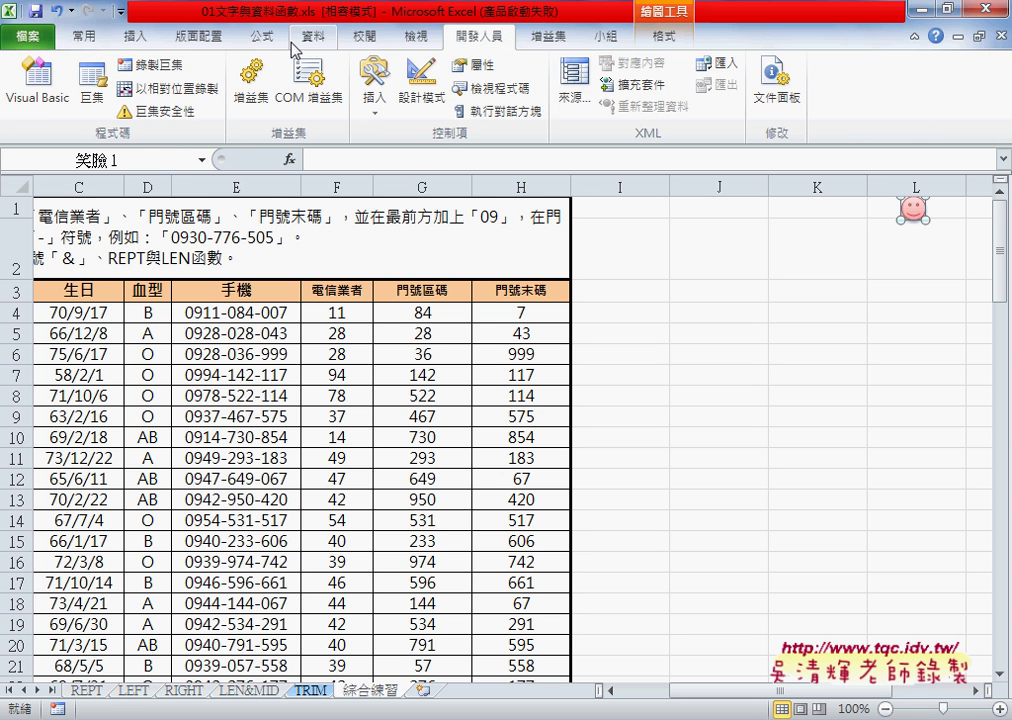
# Step: Draw a multiply-sign X shape just below the smiley and give it a light-green style
pyautogui.click(135, 36)
pyautogui.click(233, 64)
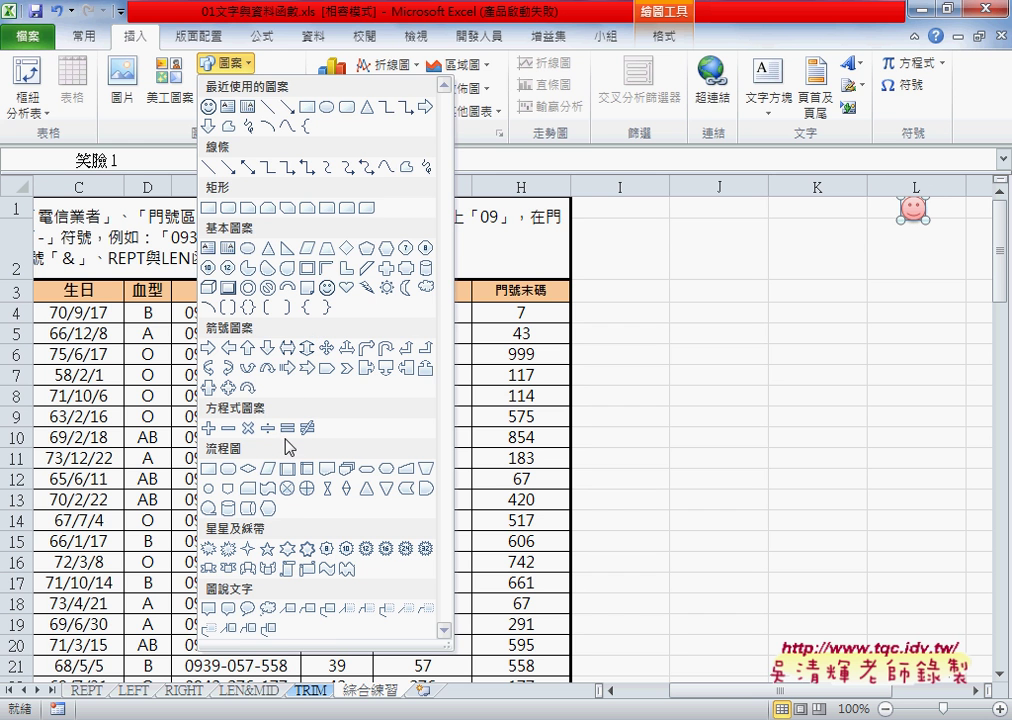
pyautogui.click(250, 428)
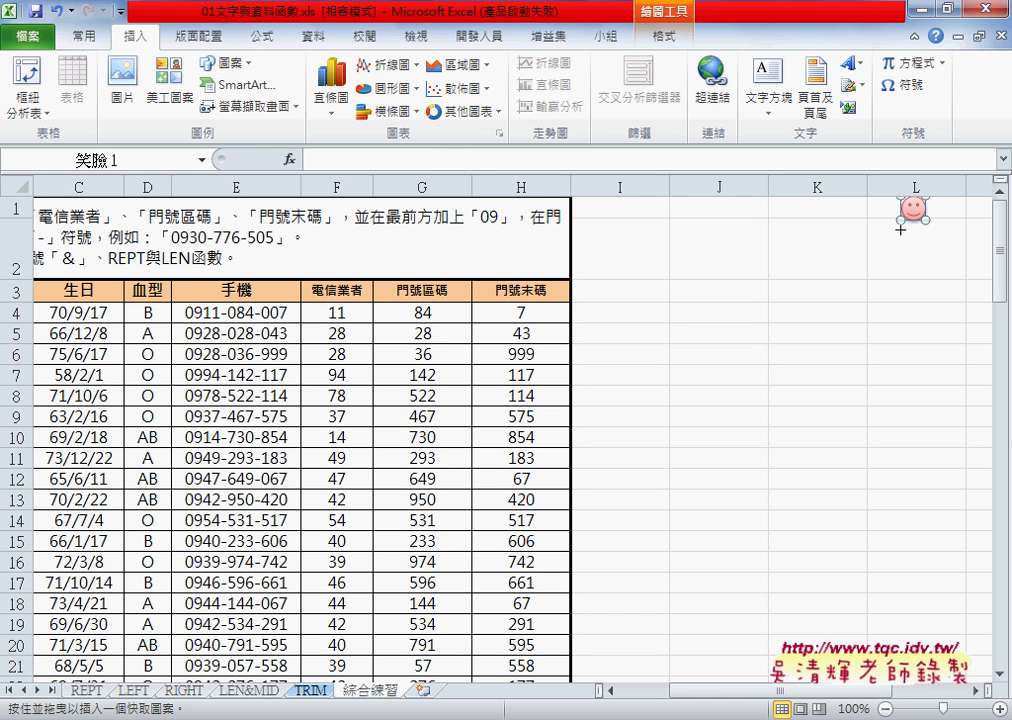
pyautogui.moveTo(899, 227); pyautogui.dragTo(931, 263)
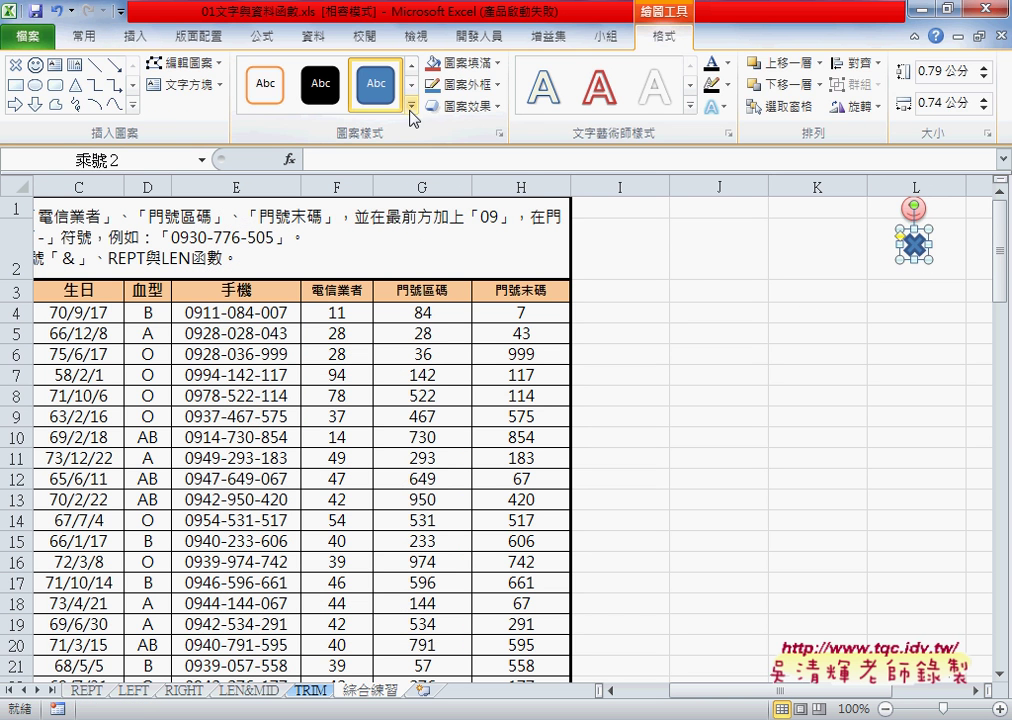
pyautogui.click(410, 106)
pyautogui.click(434, 255)
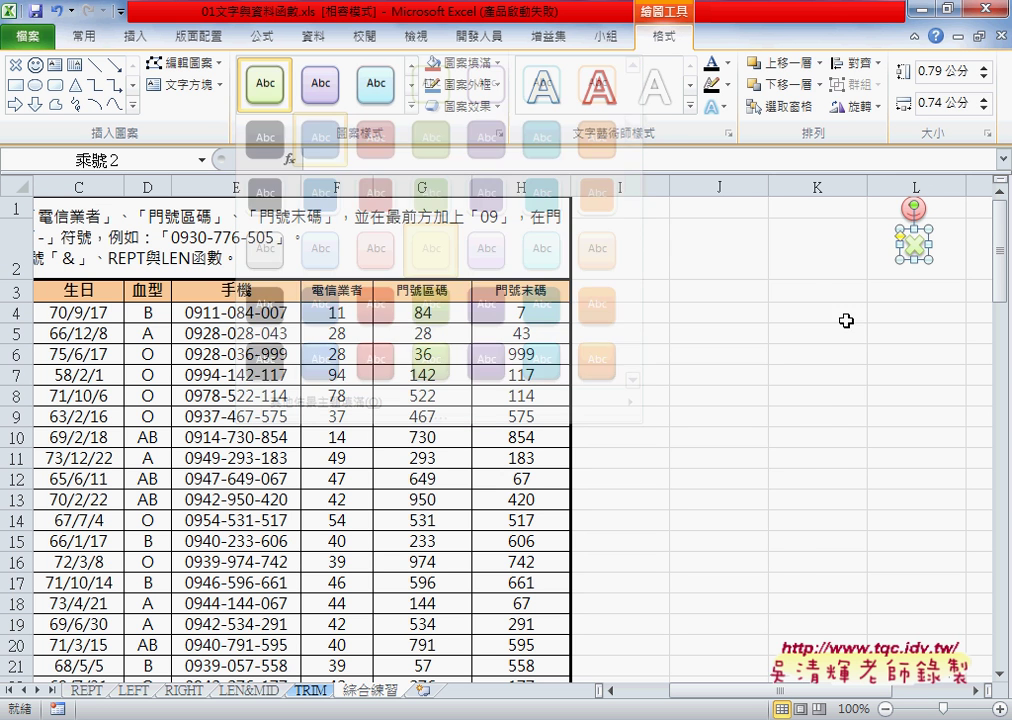
# Step: Assign the 清除 macro to the X shape and deselect it
pyautogui.rightClick(920, 255)
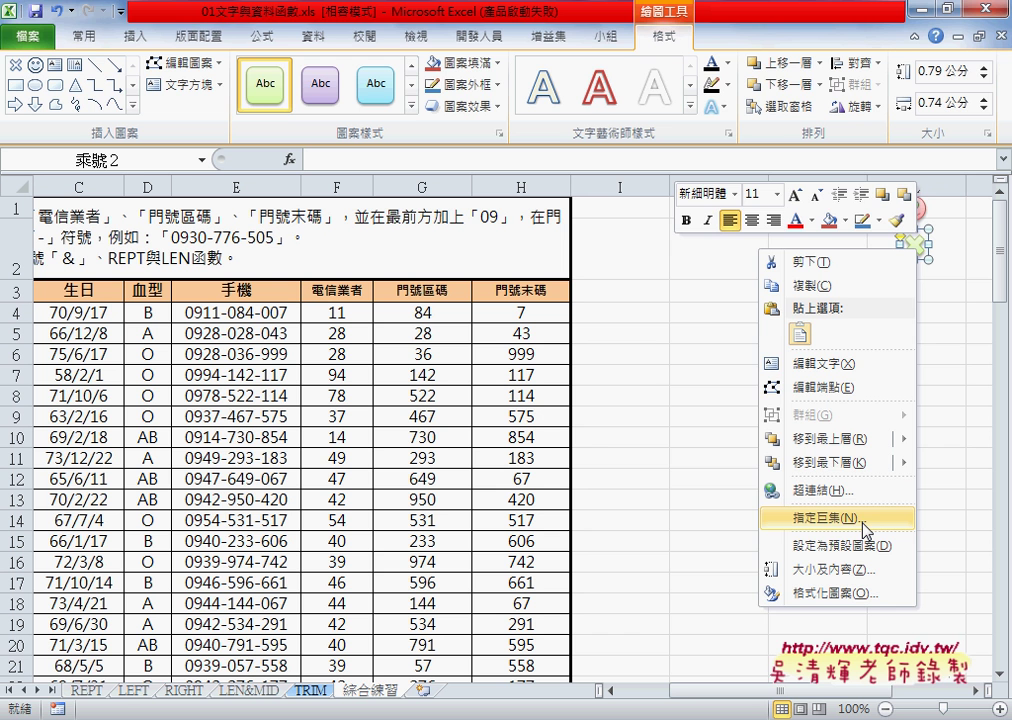
pyautogui.click(866, 518)
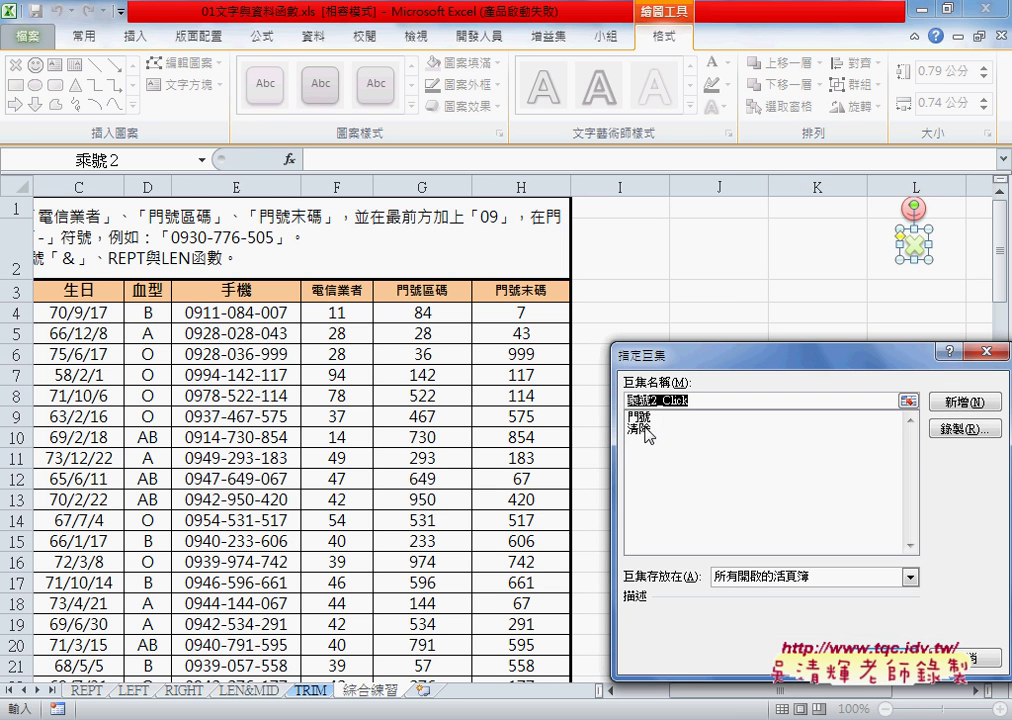
pyautogui.click(645, 428)
pyautogui.press('Return')
pyautogui.click(726, 685)
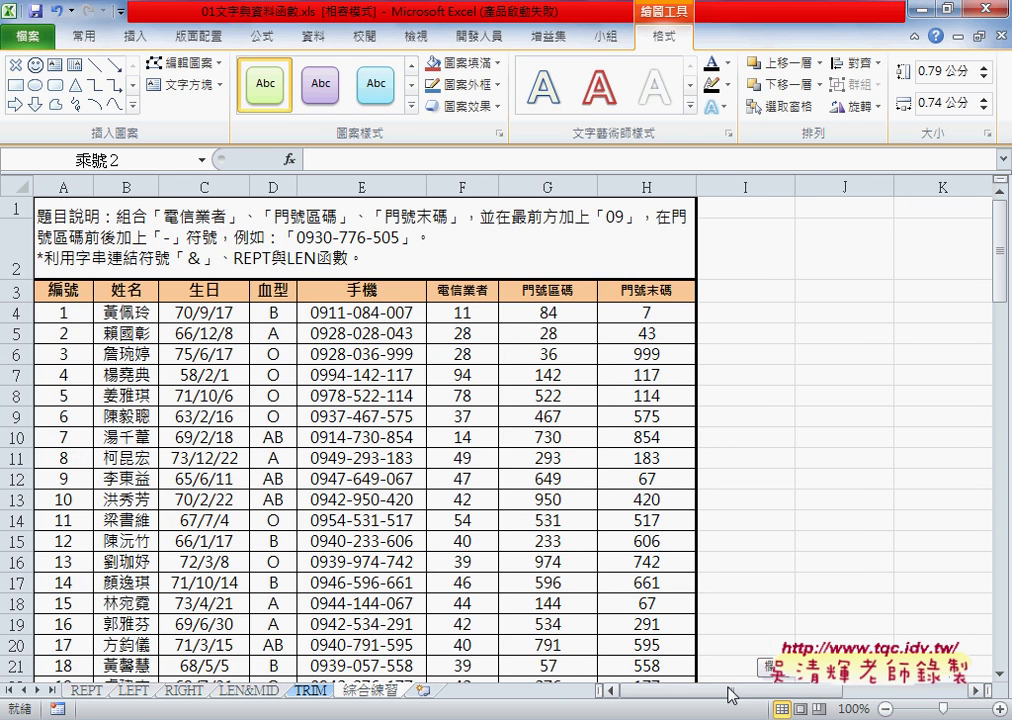
pyautogui.click(800, 560)
pyautogui.moveTo(779, 690); pyautogui.dragTo(813, 690)
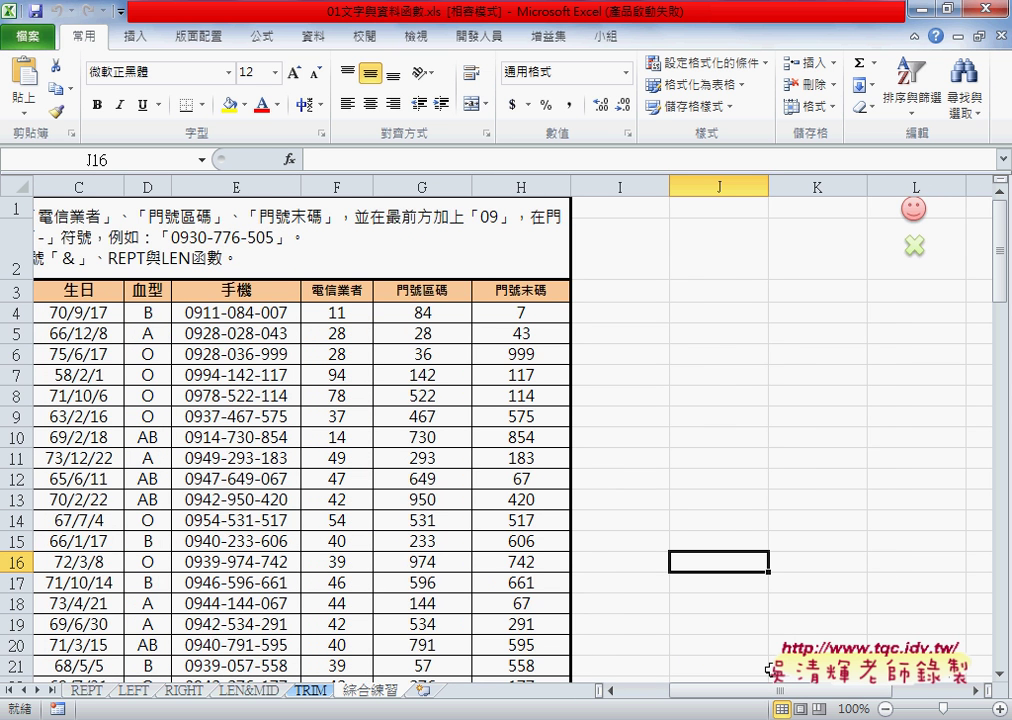
pyautogui.moveTo(720, 690); pyautogui.dragTo(678, 693)
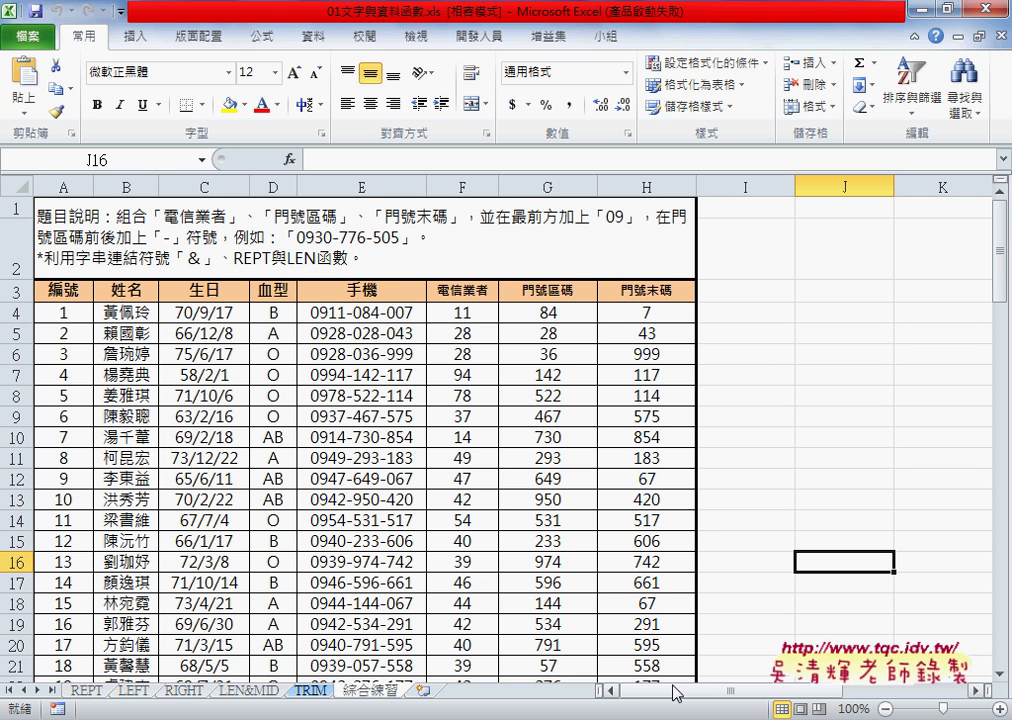
# Step: Browse the 插入 tab's 圖案 gallery and close it without choosing a shape
pyautogui.moveTo(676, 692); pyautogui.dragTo(762, 705)
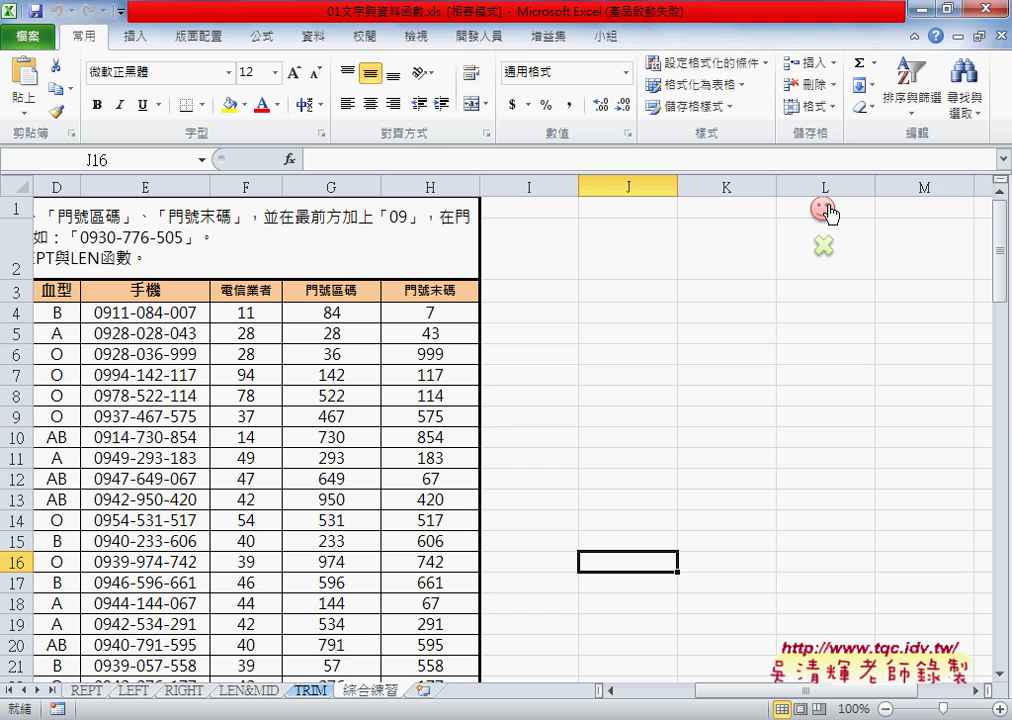
pyautogui.click(138, 37)
pyautogui.click(233, 64)
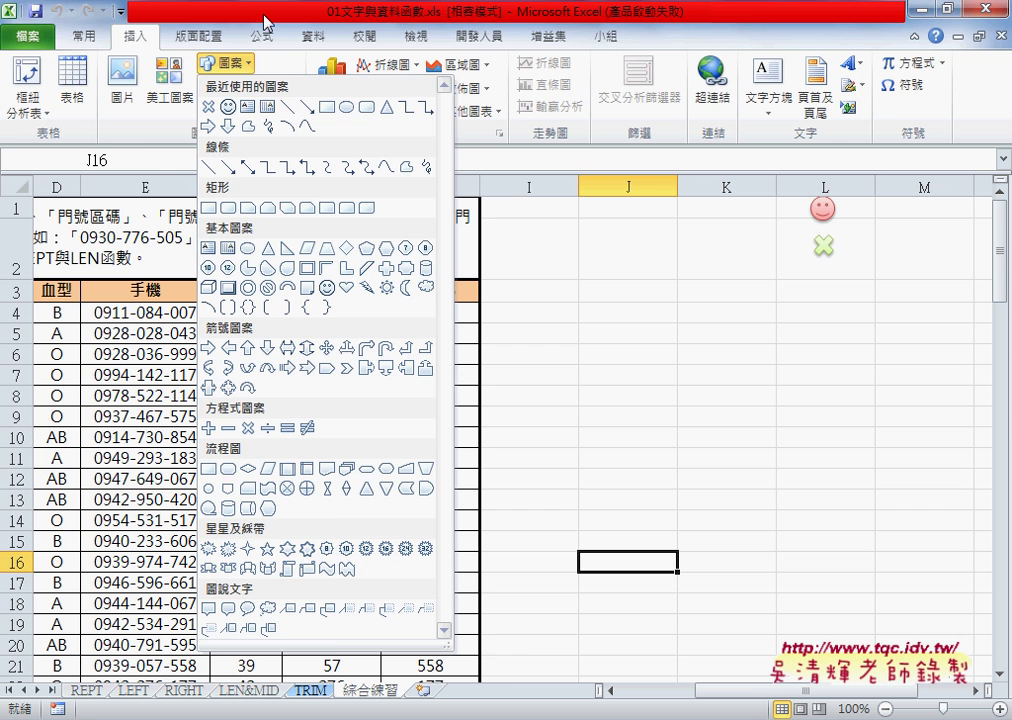
pyautogui.click(210, 15)
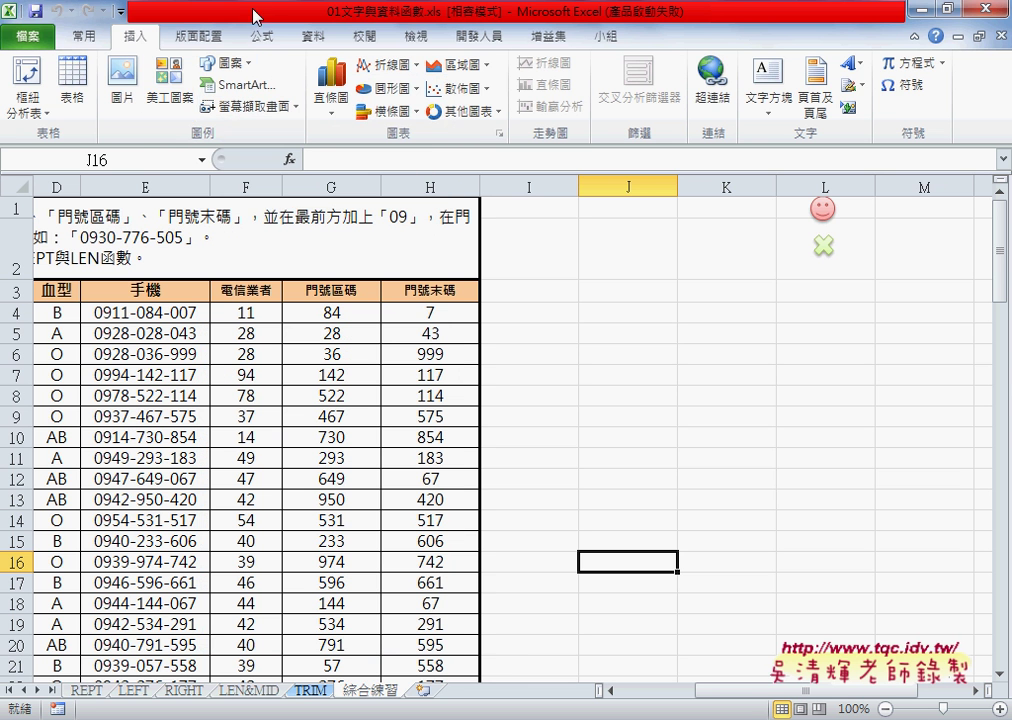
# Step: Look through the 美工圖案 clip art pane, then close it, leaving the sheet unchanged
pyautogui.click(176, 98)
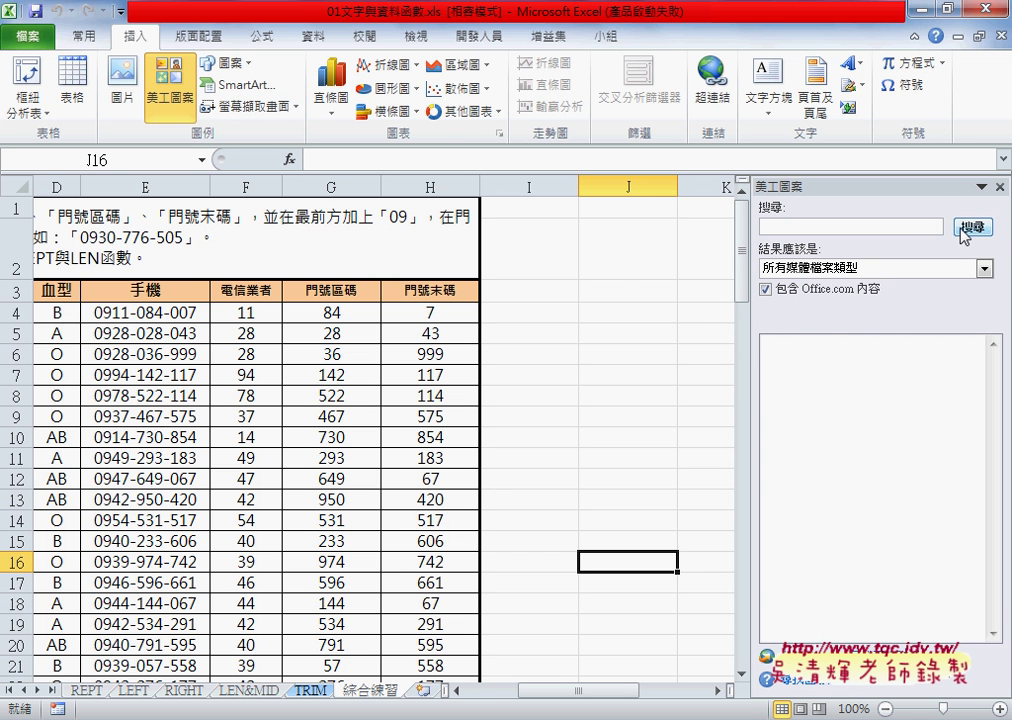
pyautogui.click(590, 270)
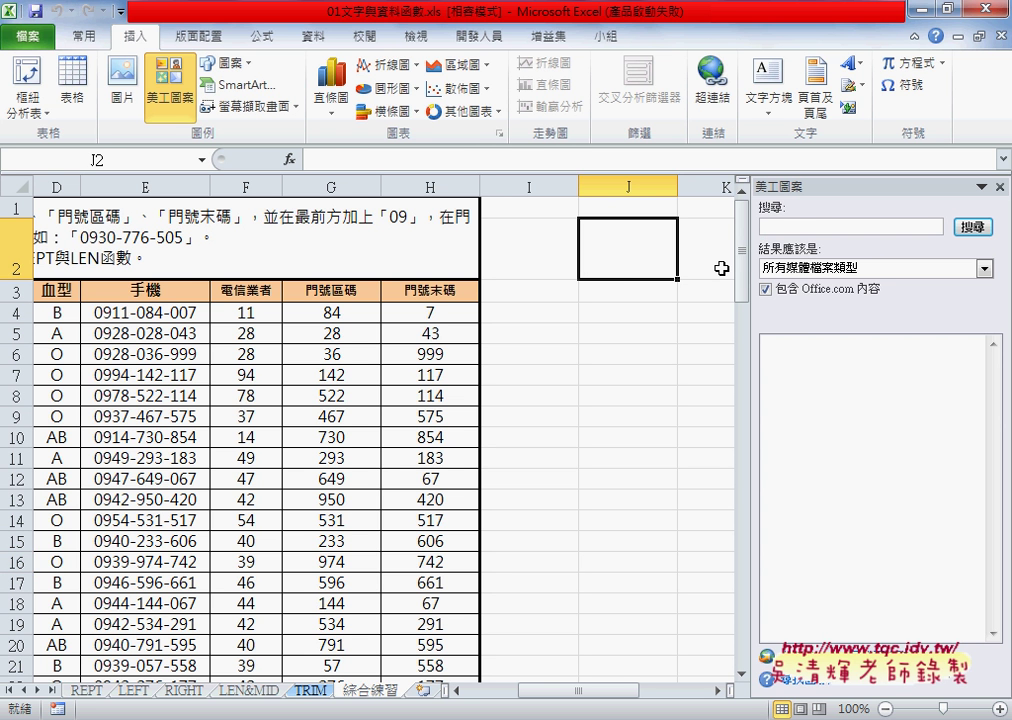
pyautogui.click(1000, 188)
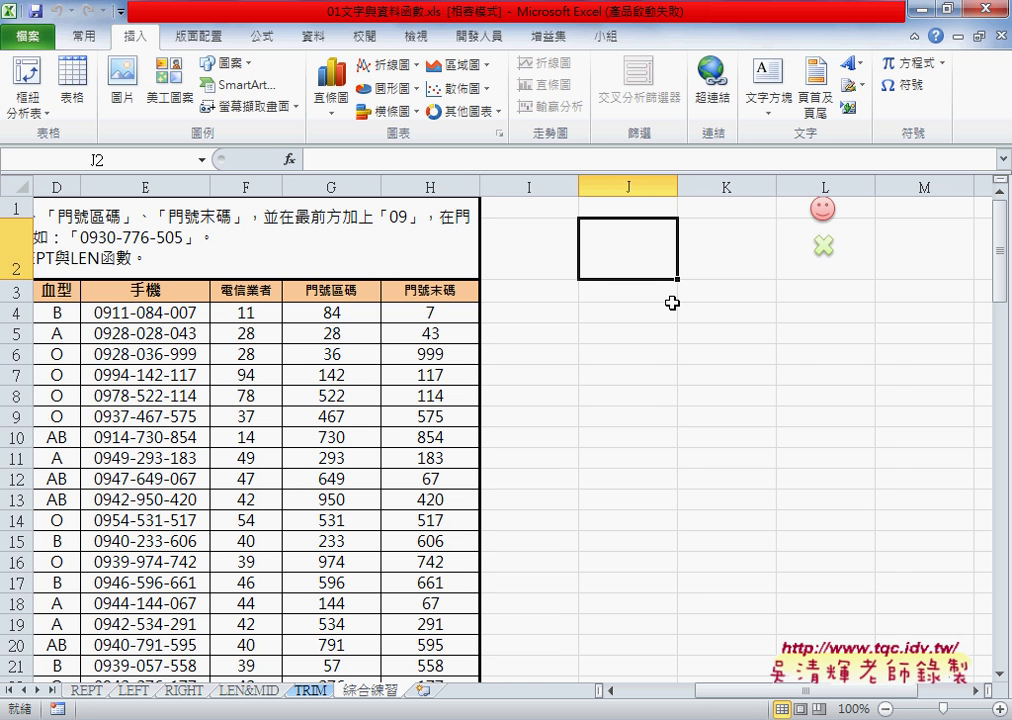
pyautogui.click(651, 294)
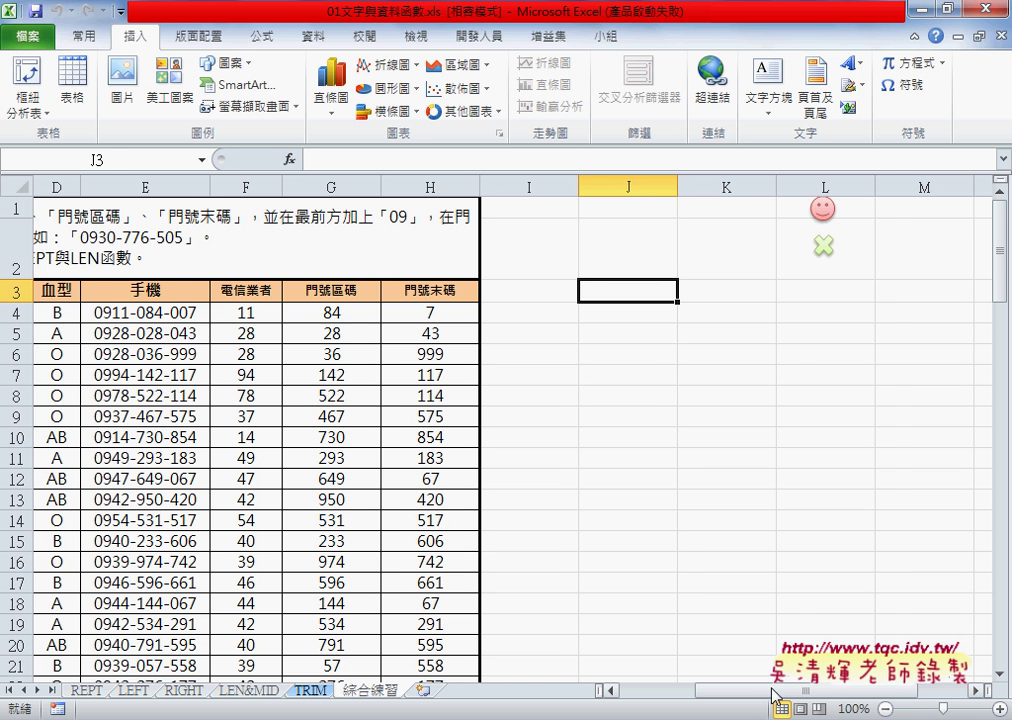
pyautogui.moveTo(773, 694); pyautogui.dragTo(667, 694)
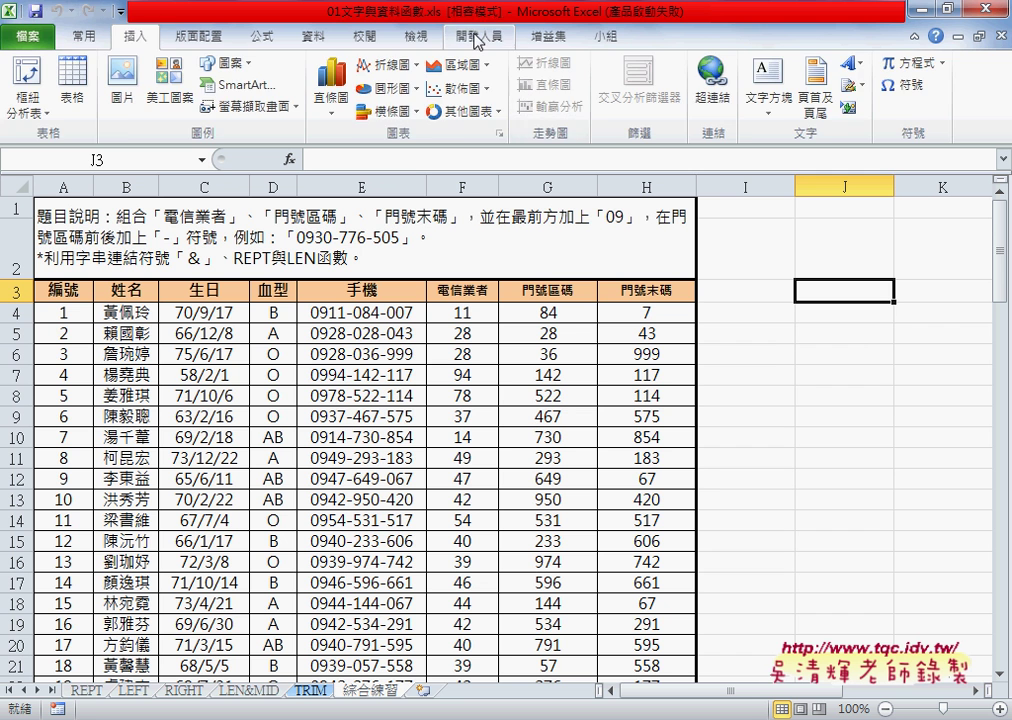
# Step: View the form controls under 開發人員 > 插入, then open the 插入 tab's 圖案 gallery
pyautogui.click(478, 40)
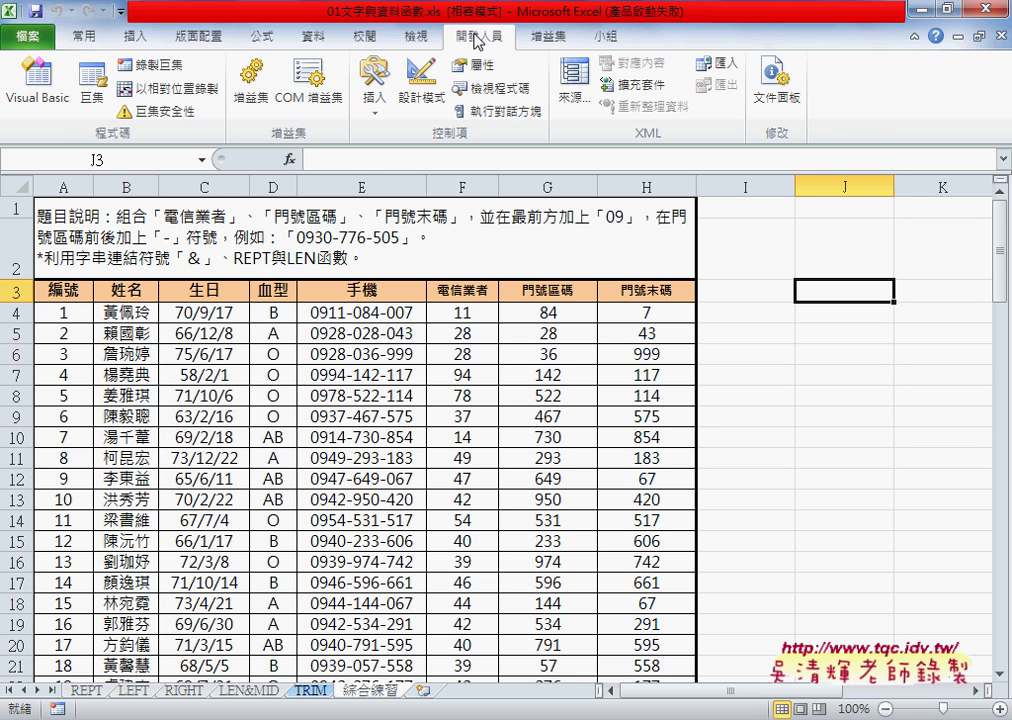
pyautogui.click(375, 82)
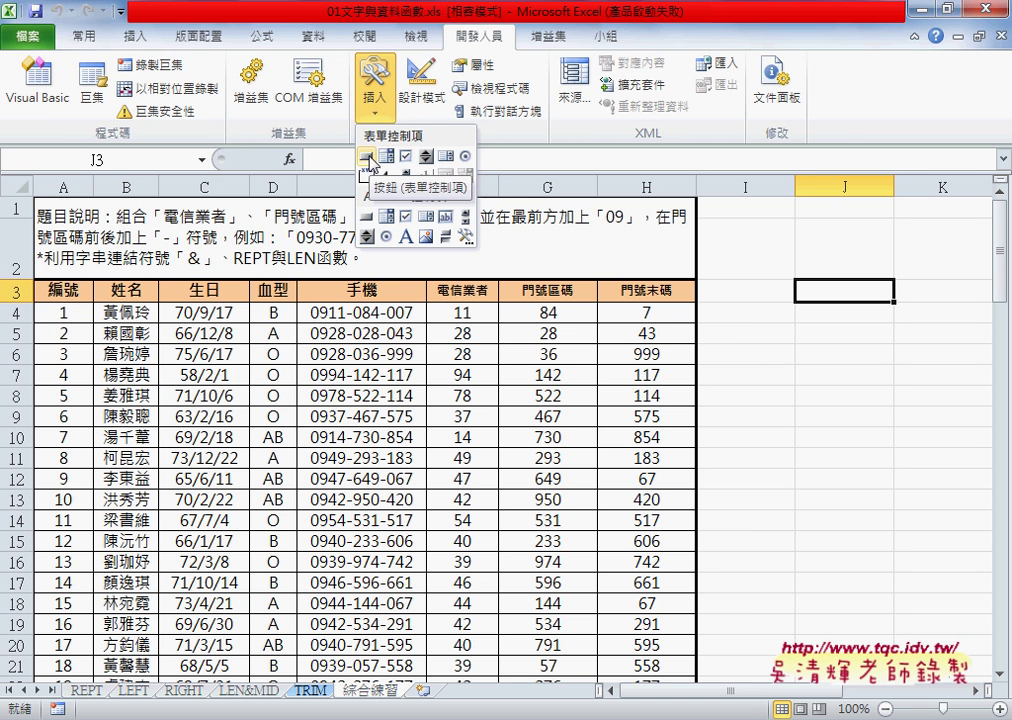
pyautogui.click(130, 36)
pyautogui.click(232, 64)
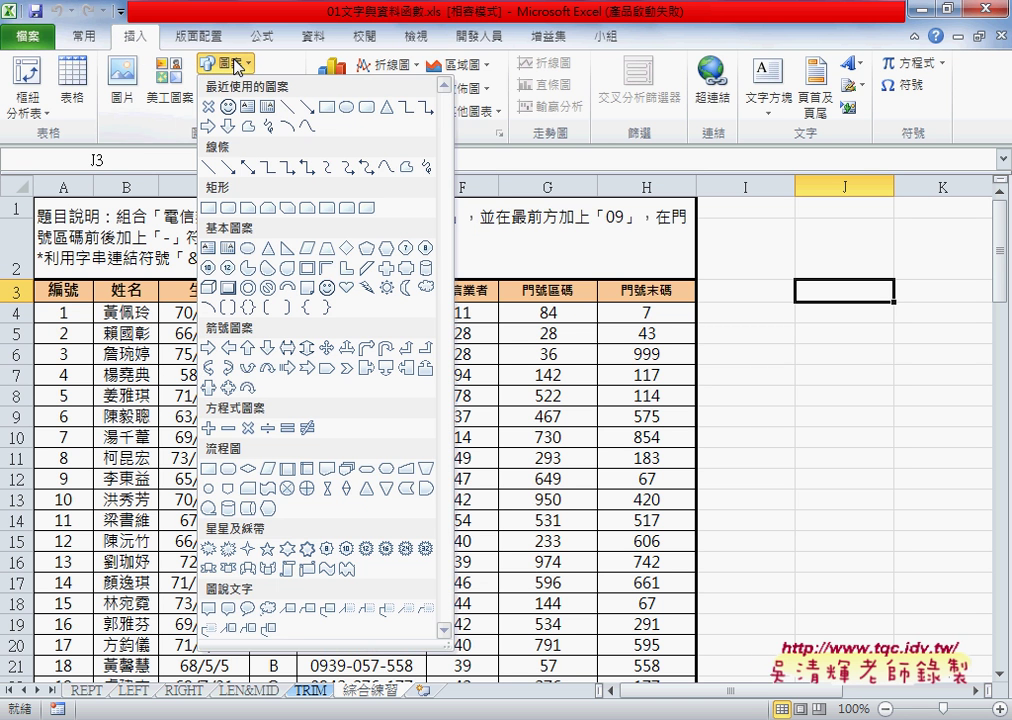